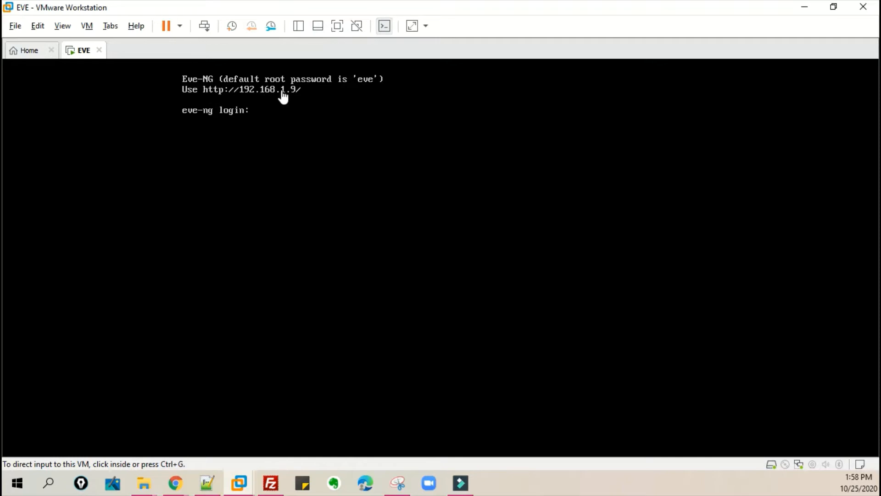
- Switch to the EVE-NG login page in the browser and sign in with the saved admin credentials
left_click(176, 483)
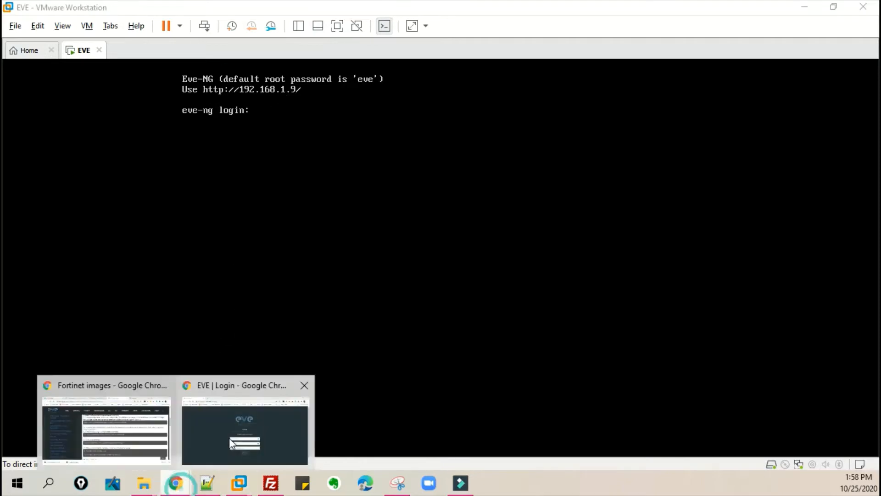
left_click(284, 423)
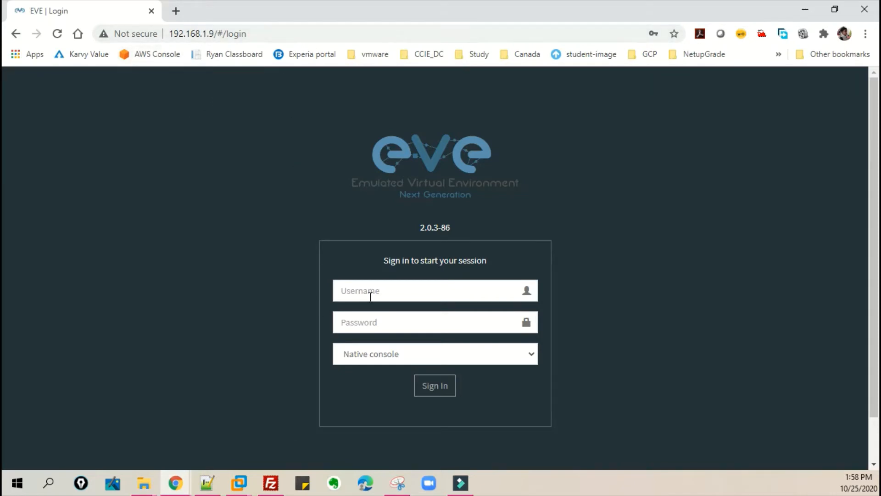
left_click(400, 290)
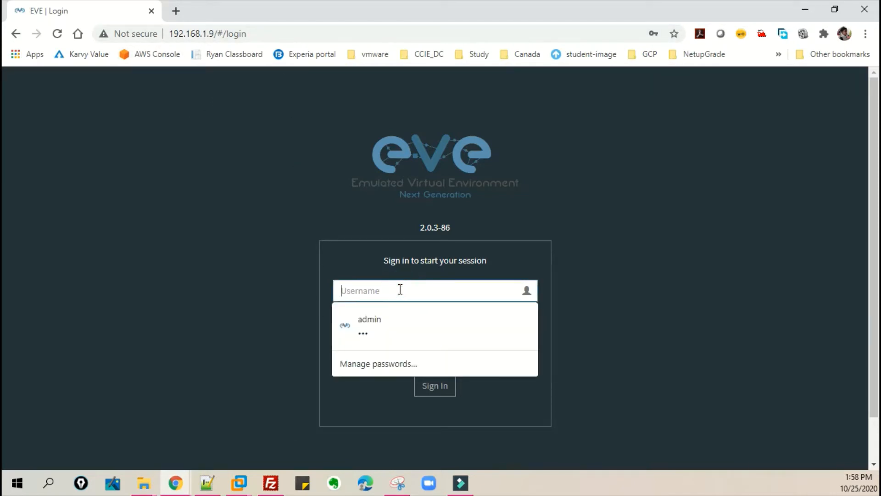
left_click(377, 328)
left_click(443, 388)
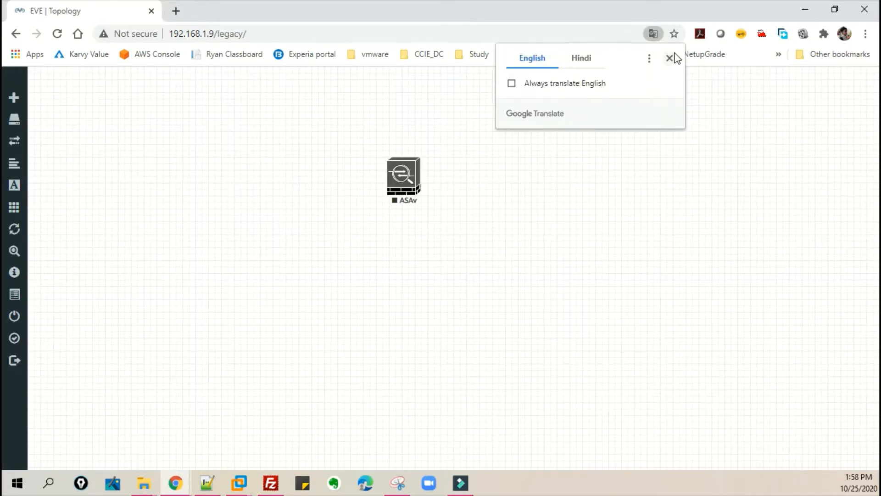
- Close the currently open ASAv lab to return to the file manager
left_click(671, 57)
right_click(401, 176)
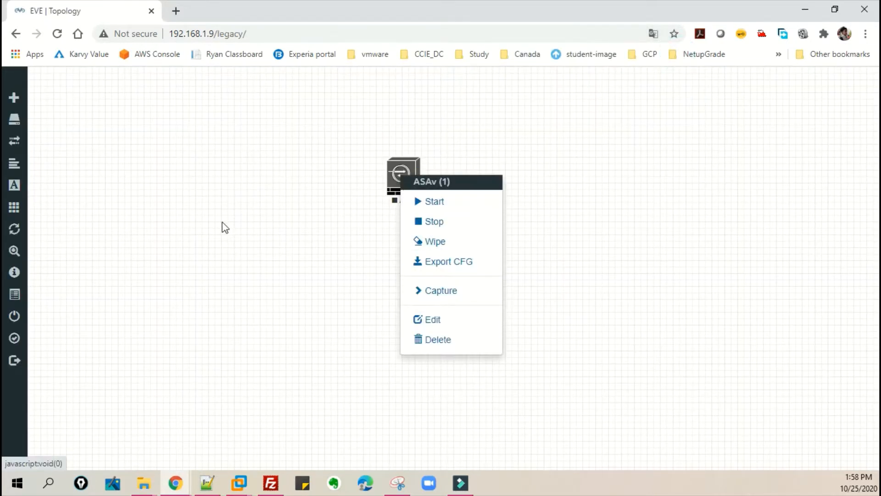
mouse_move(32, 139)
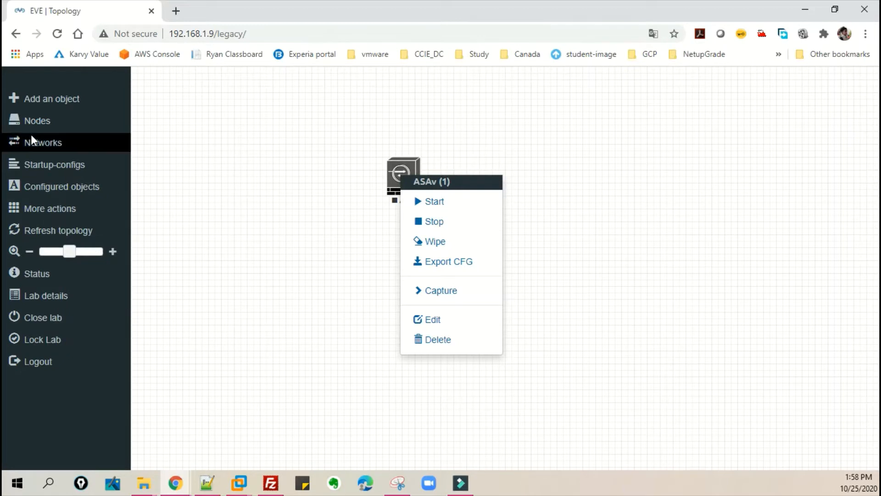
left_click(57, 317)
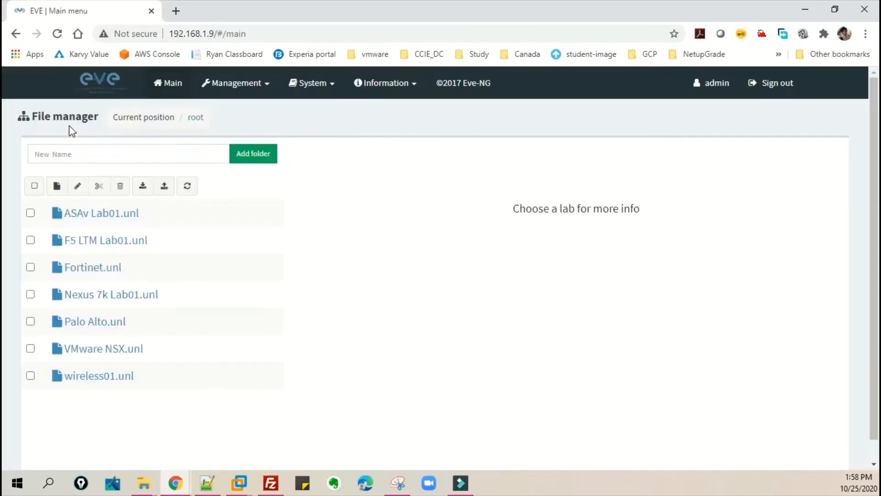
- Create a new lab named Fortinet Lab01
left_click(57, 186)
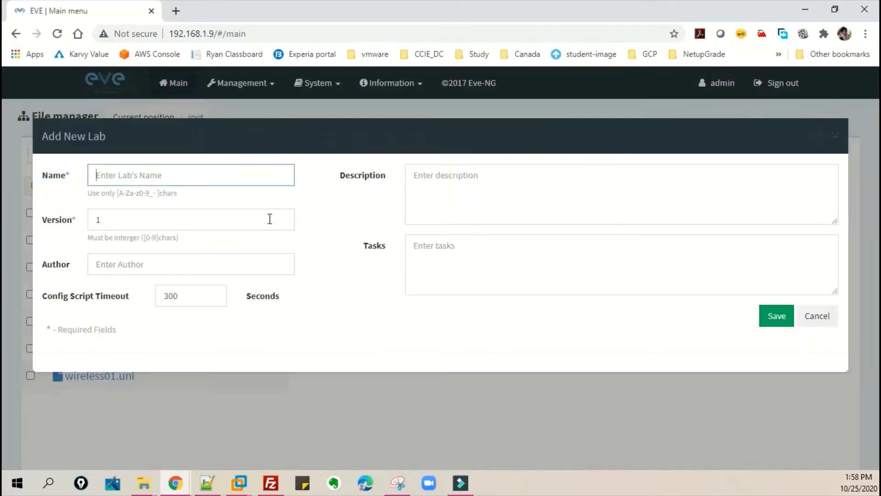
type("Fortine")
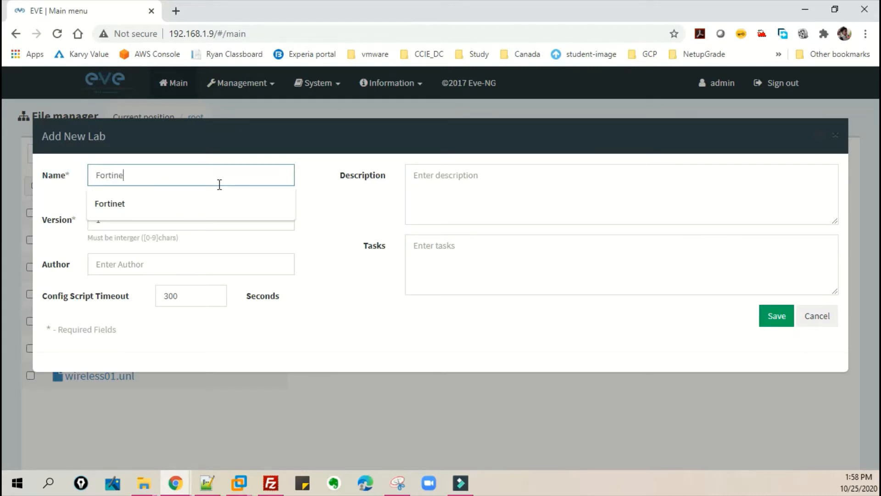
type("t  Lab01")
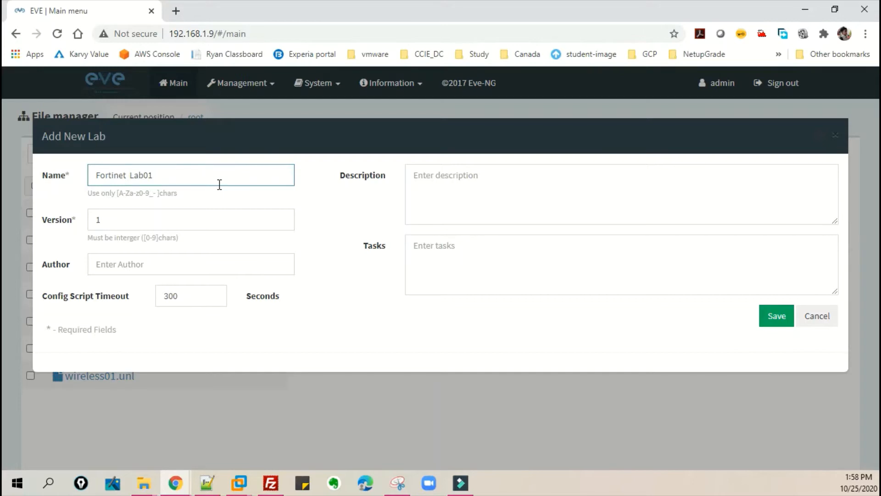
key("BackSpace")
key("Return")
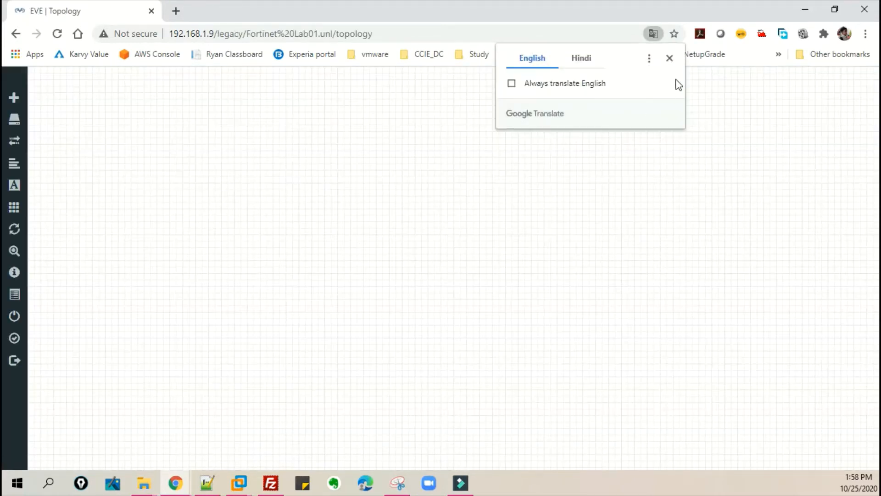
- Try to add a Fortinet FortiGate node to the empty lab topology
left_click(670, 57)
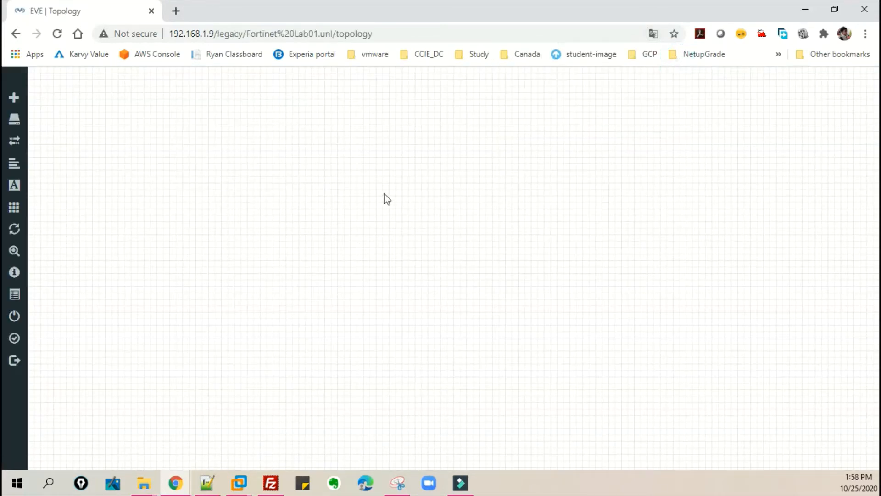
right_click(386, 198)
left_click(415, 221)
type("for")
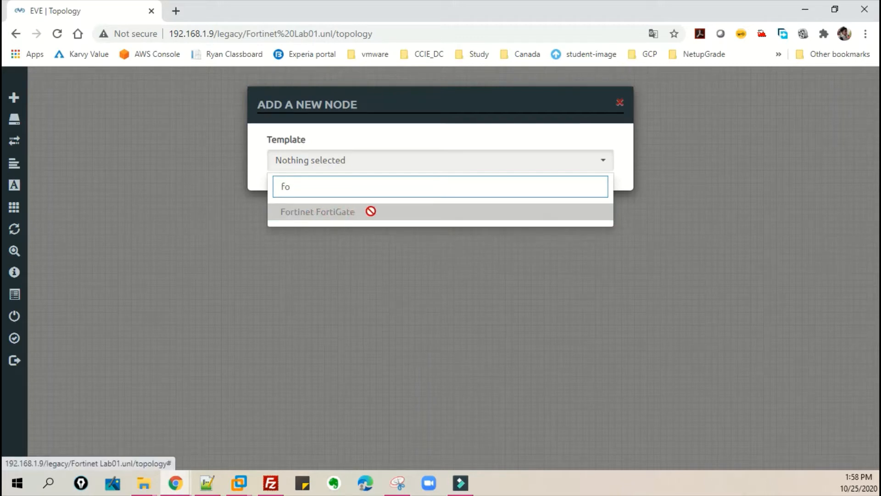
left_click(437, 133)
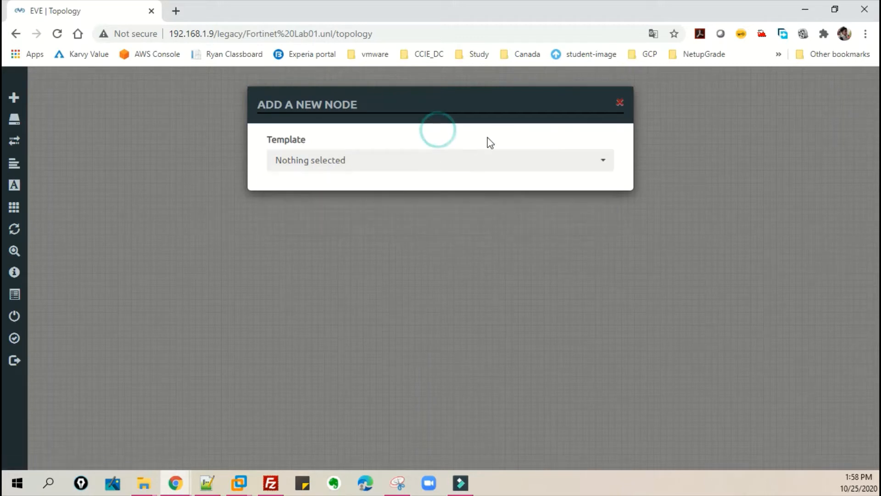
left_click(619, 102)
left_click(352, 198)
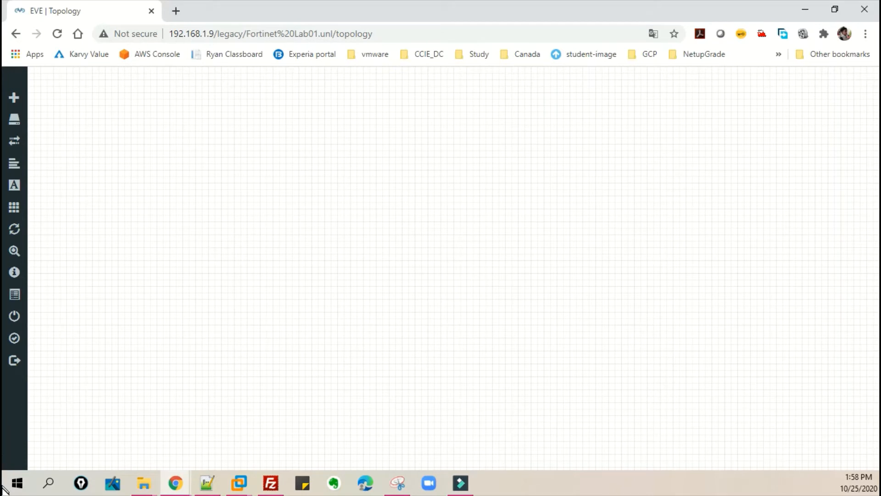
- Review the EVE image naming table for Fortinet images in the Snipping Tool window
key("alt+Tab")
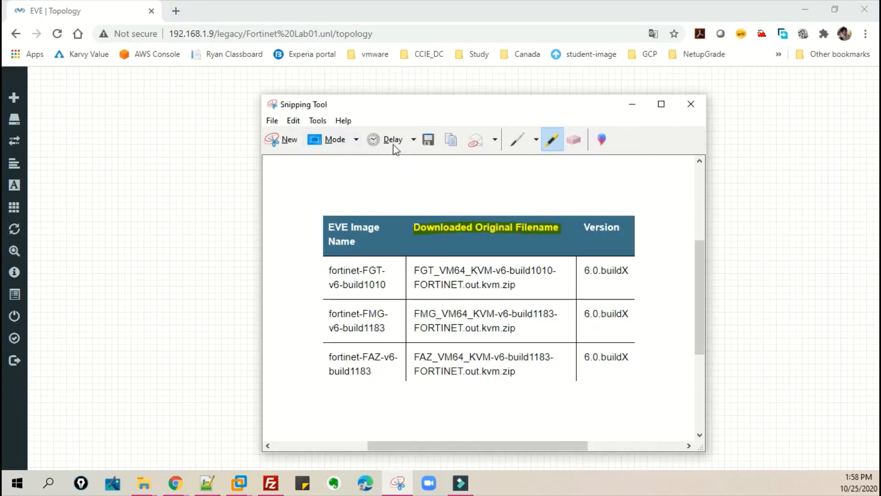
left_click_drag(475, 109, 478, 84)
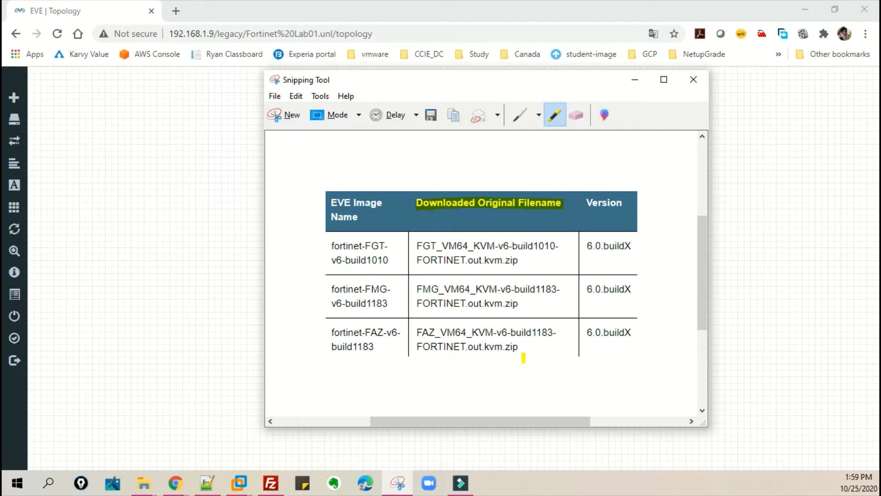
left_click(636, 81)
- Open the Downloads folder and copy the FGT_VM64_KVM-v5-build1484-FORTINET.out.kvm.zip file
mouse_move(153, 490)
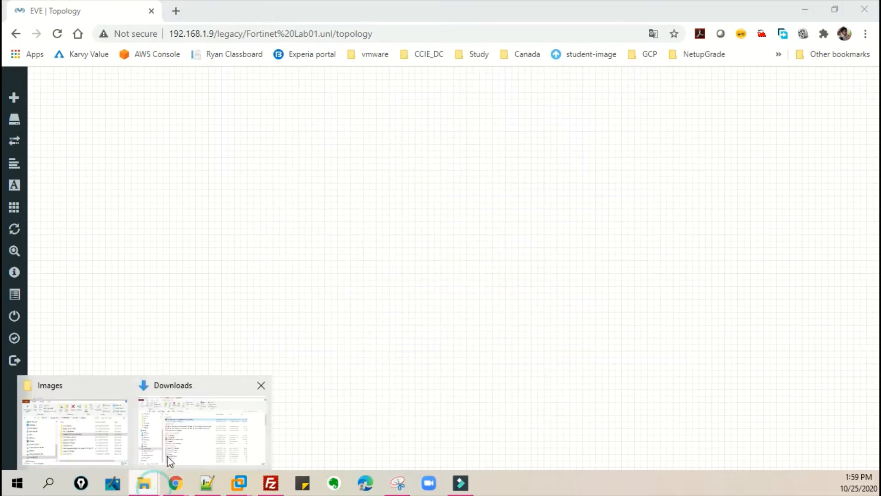
left_click(201, 439)
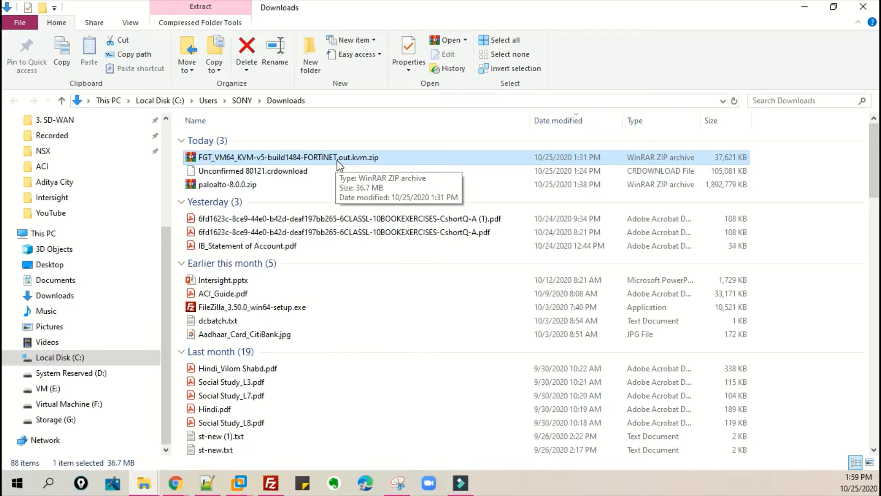
key("ctrl+c")
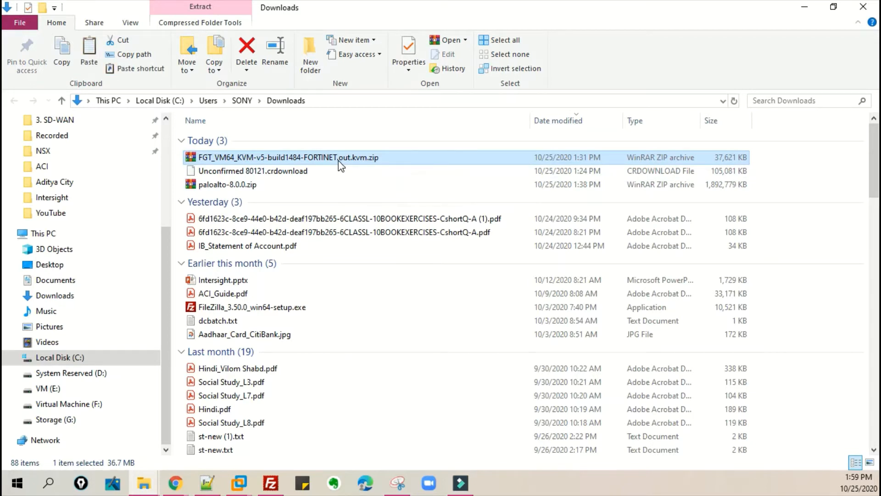
- Create a new folder named fortinet in Downloads and open it
left_click(313, 49)
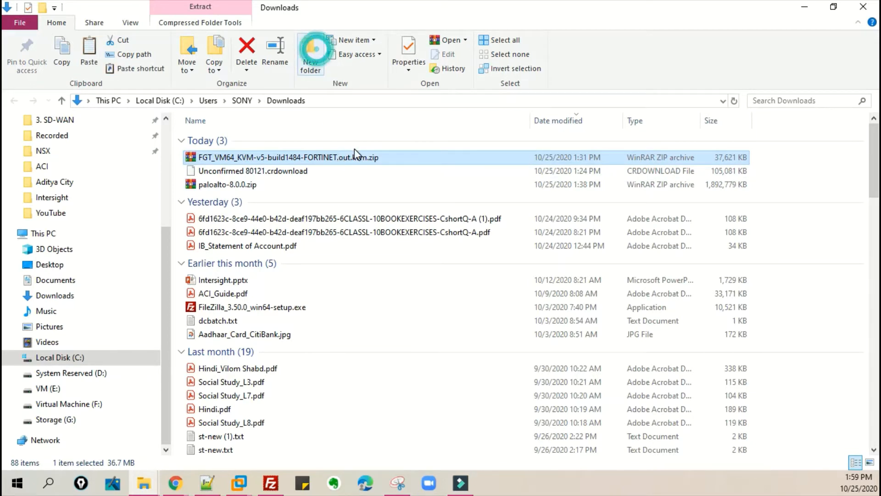
type("for")
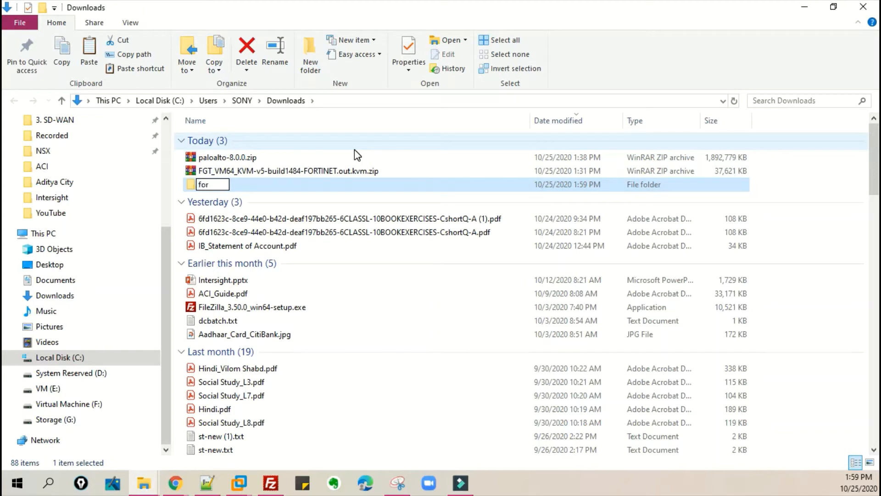
type("tinet")
key("Return")
key("Return")
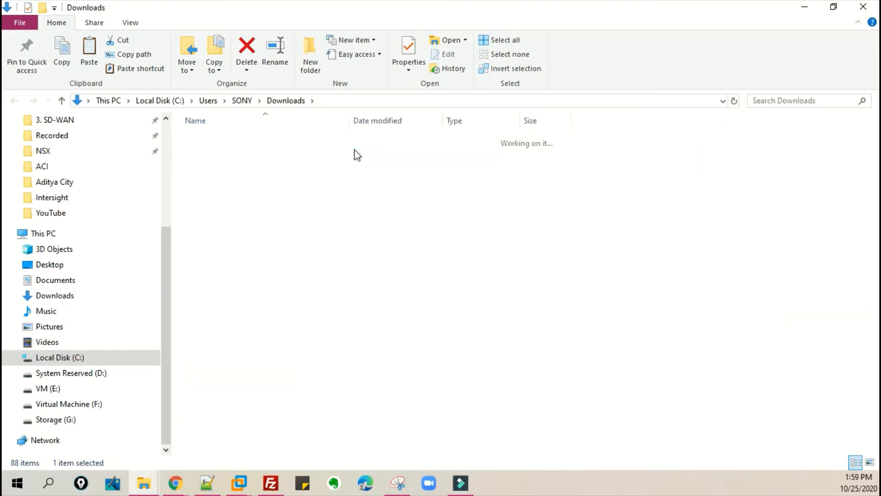
- Paste the FortiGate zip into the fortinet folder and extract it to its default subfolder
key("ctrl+v")
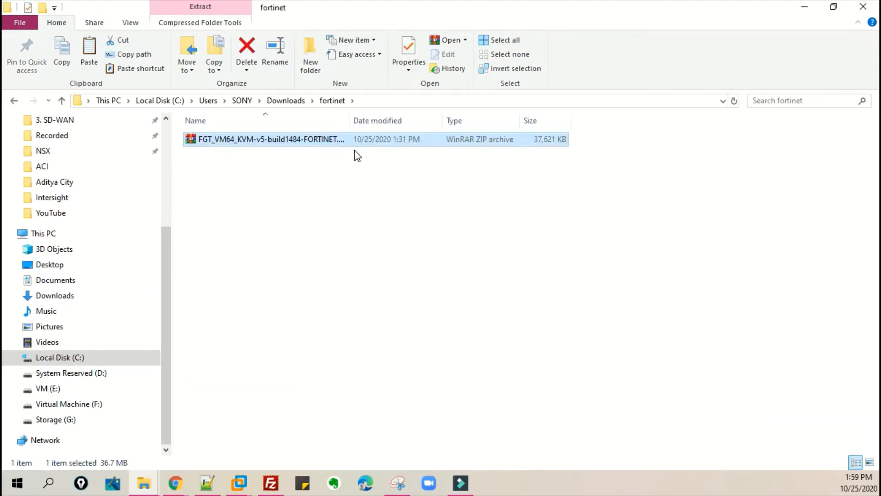
right_click(334, 139)
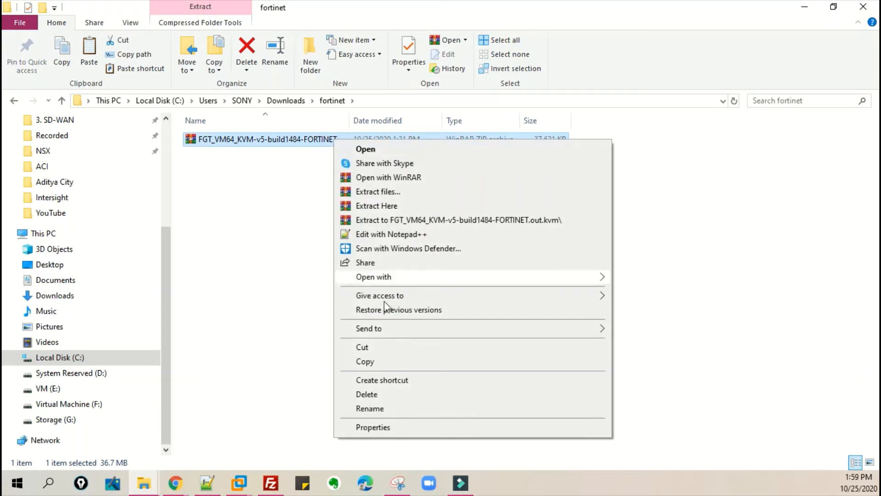
left_click(404, 192)
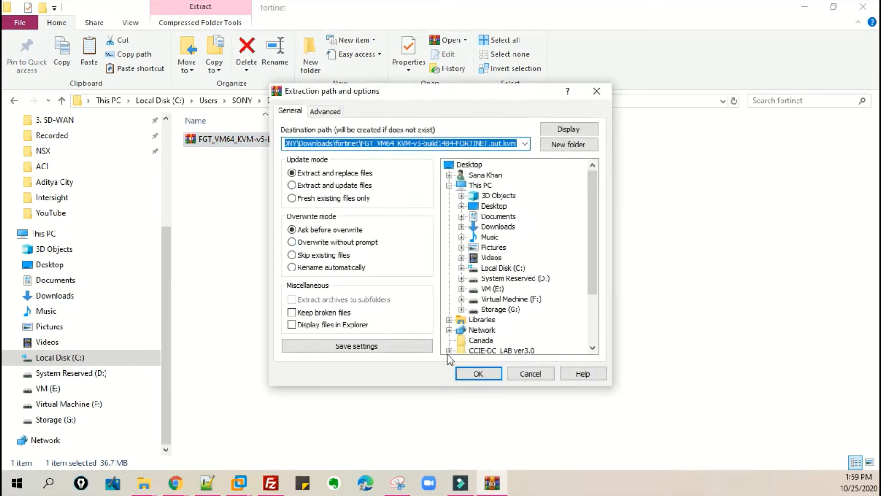
left_click(472, 376)
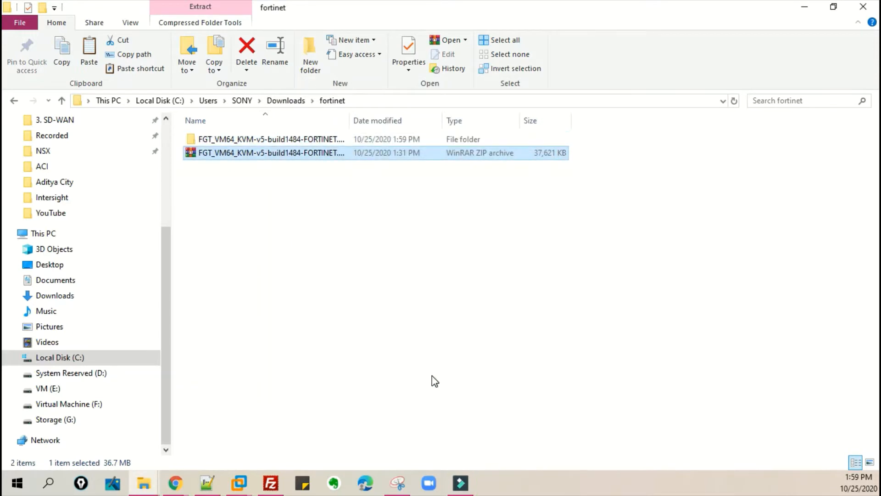
- Copy fortios.qcow2 from the extracted subfolder up into the fortinet folder
double_click(291, 138)
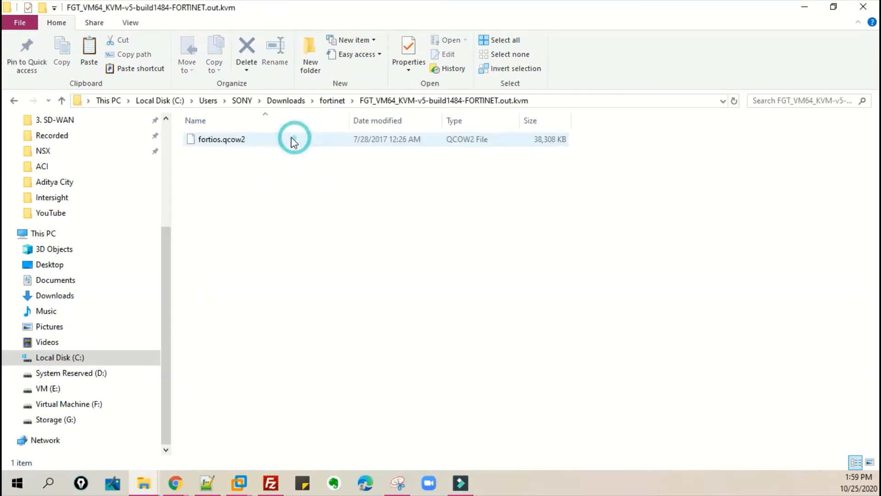
mouse_move(213, 142)
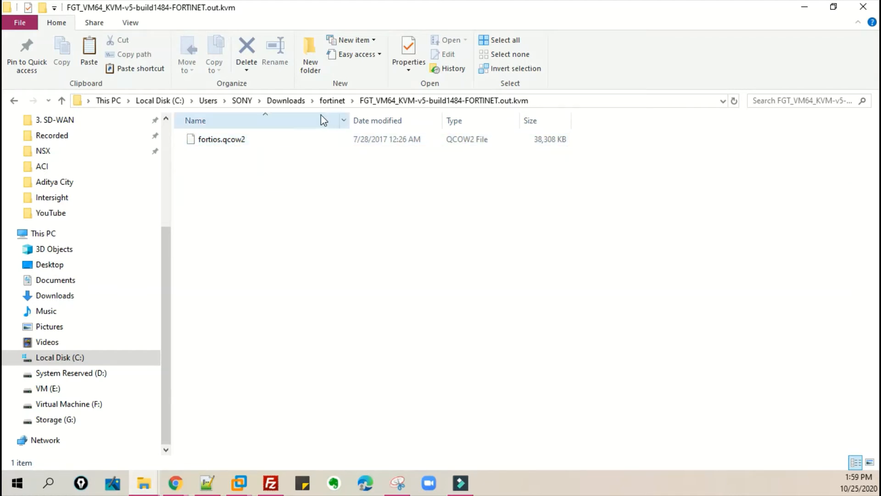
left_click(251, 140)
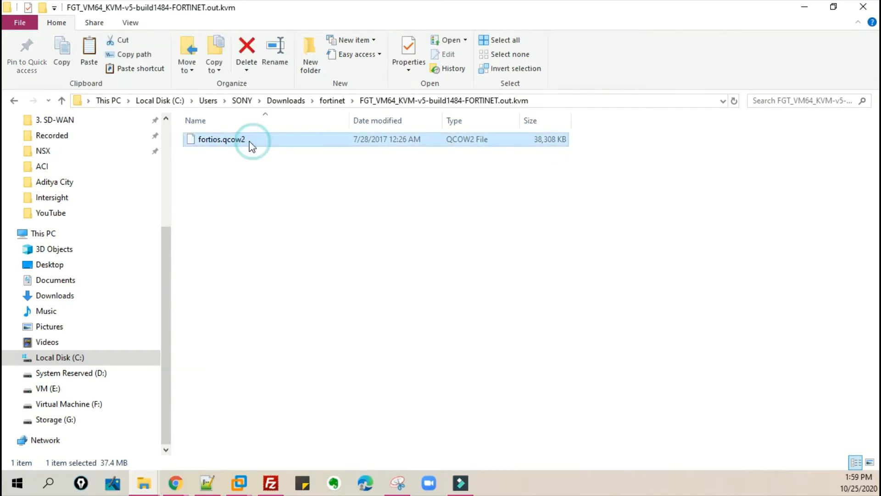
left_click(329, 103)
right_click(261, 214)
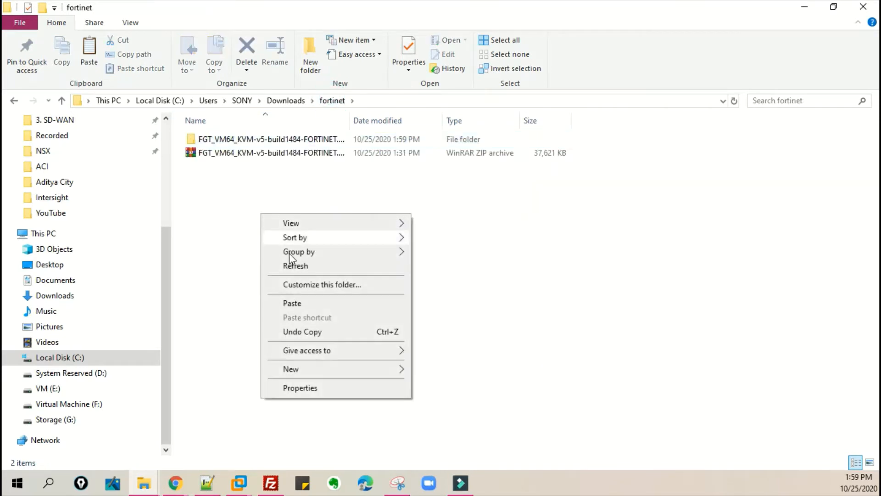
left_click(303, 310)
- Delete the extracted subfolder and the zip archive from the fortinet folder, then return to Downloads
left_click(269, 153)
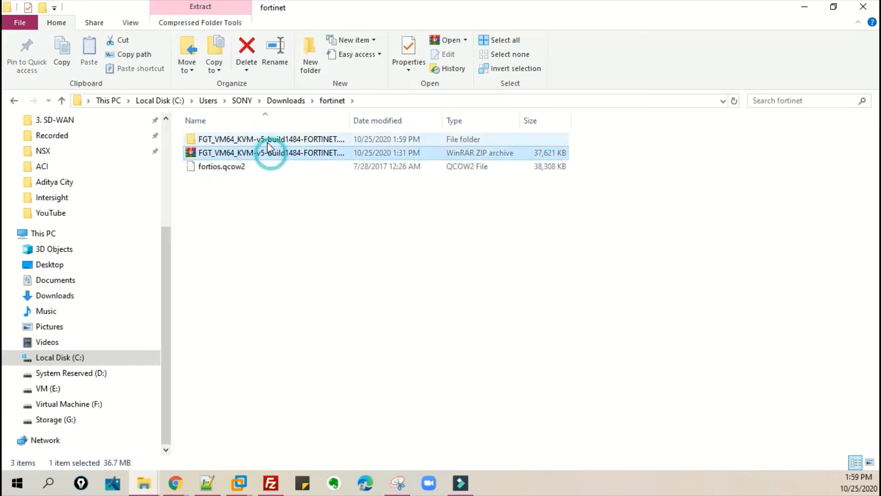
left_click(268, 139, "ctrl")
right_click(268, 138)
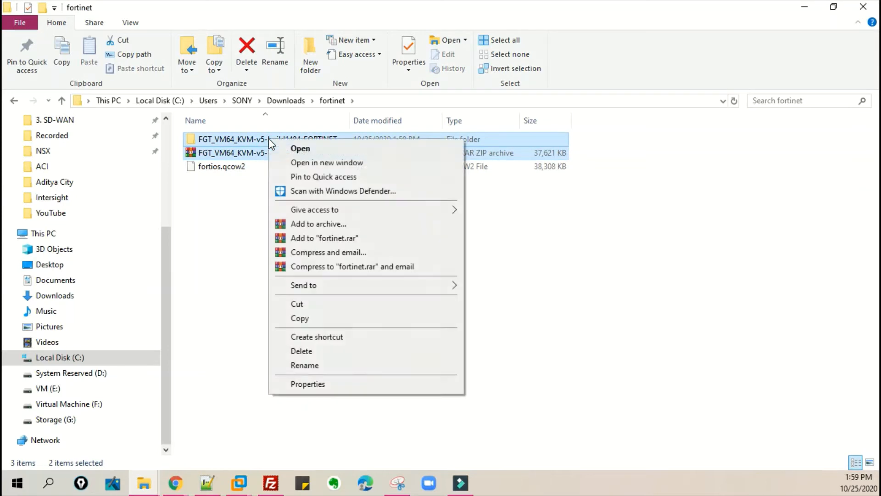
left_click(310, 352)
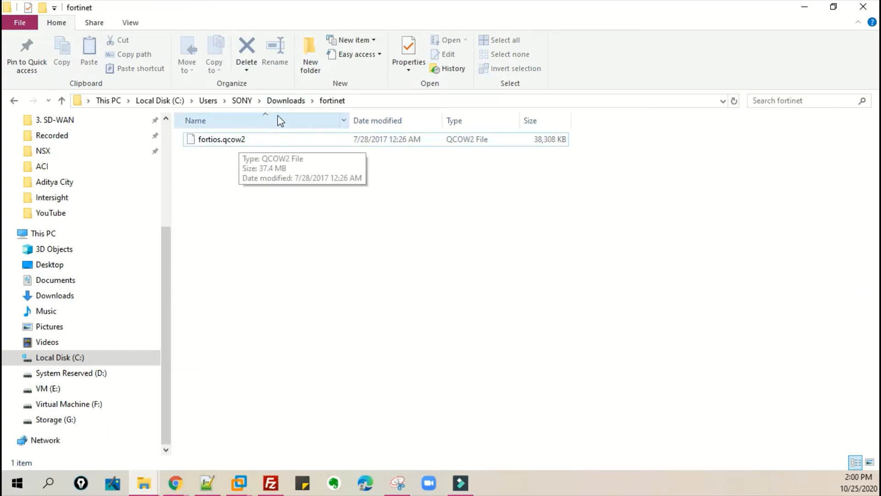
left_click(282, 103)
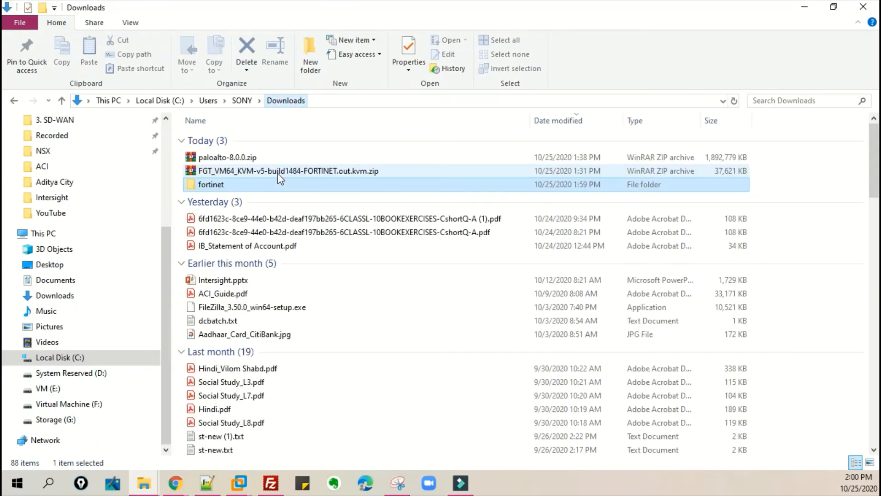
- Open the fortinet folder and rename fortios.qcow2 to virtioa.qcow2
double_click(243, 185)
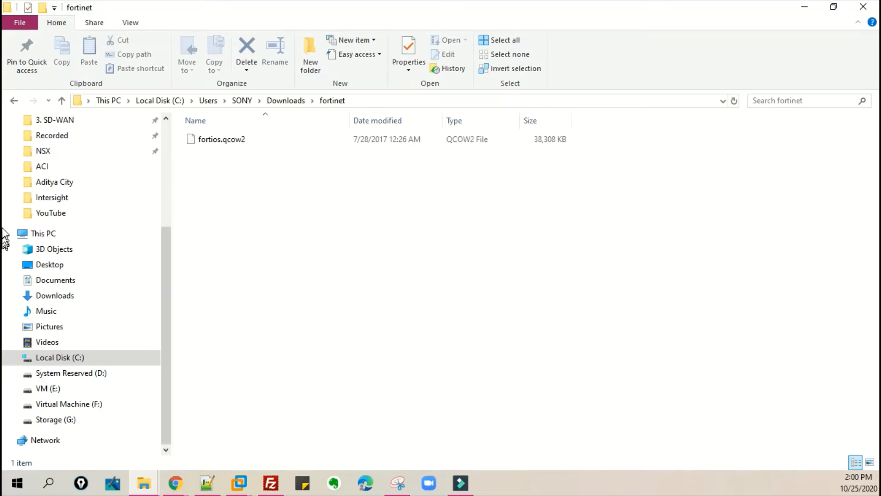
key("alt+Tab")
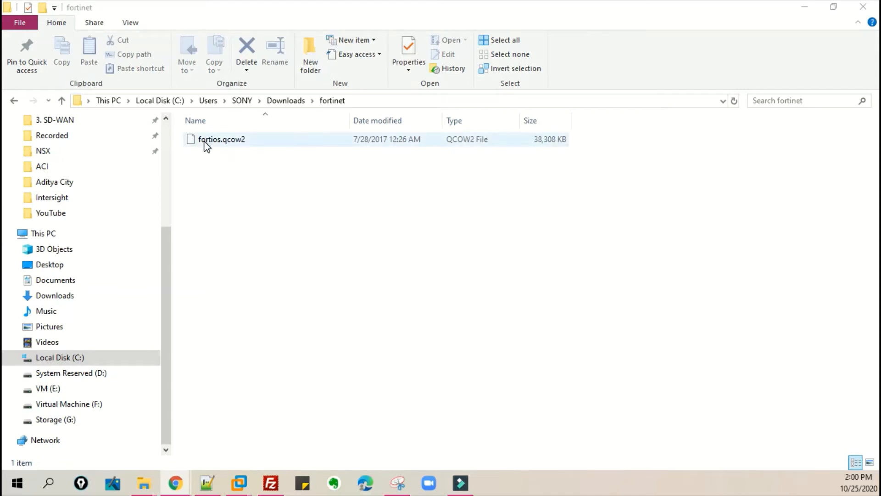
left_click(206, 144)
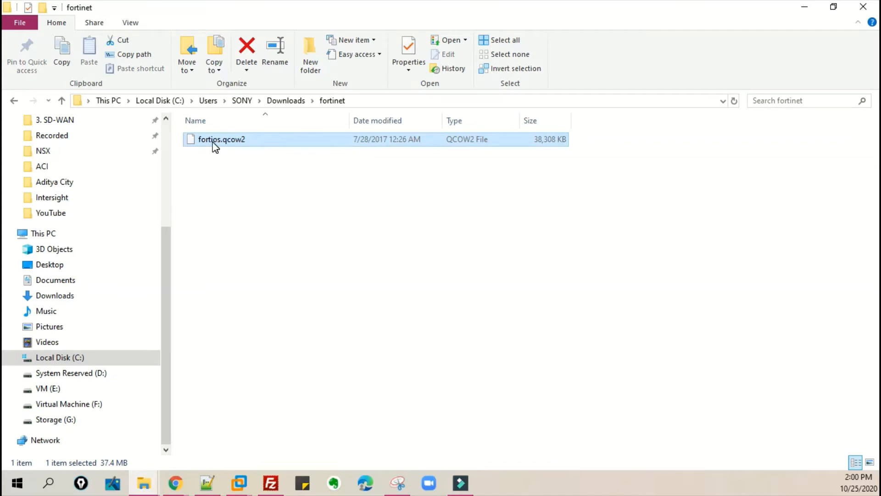
left_click(212, 140)
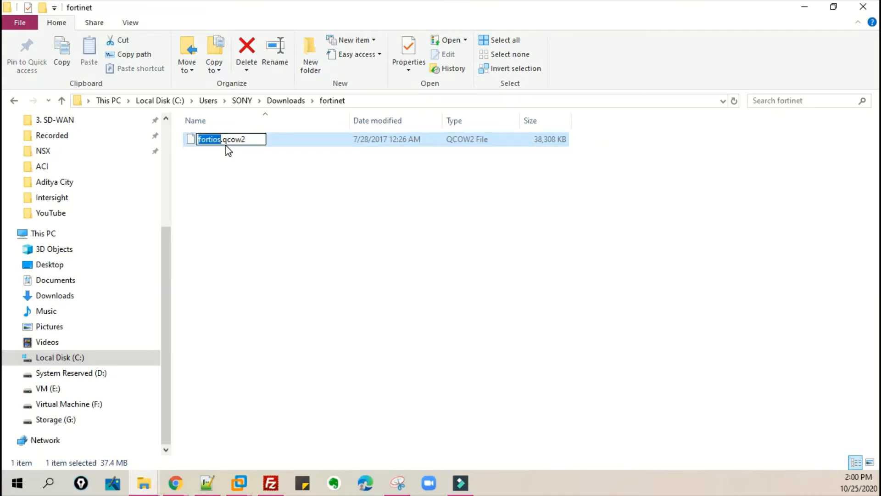
type("virtioa")
key("Return")
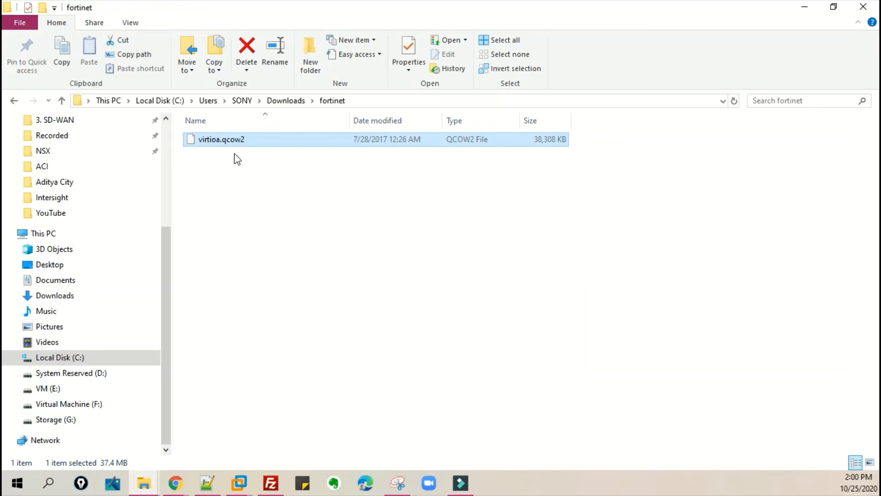
- Upload the local fortinet folder from Downloads into /opt/unetlab/addons/qemu on the EVE-NG server
left_click(257, 161)
left_click(284, 101)
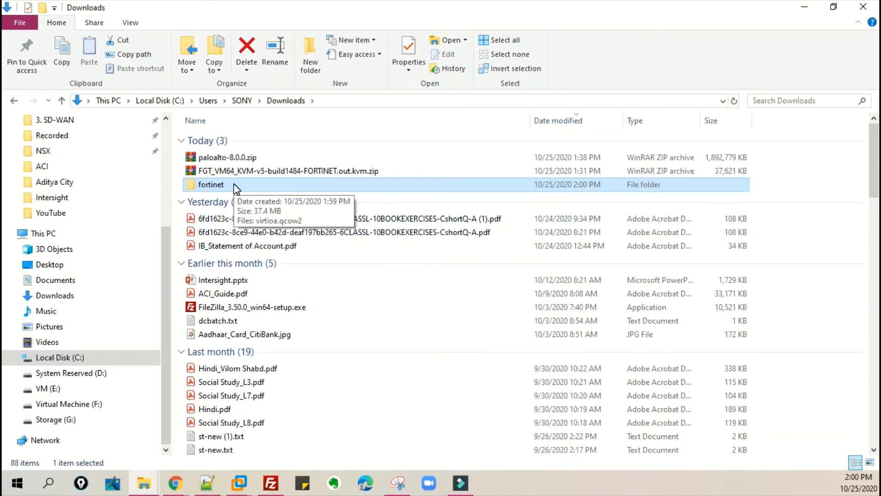
left_click(271, 483)
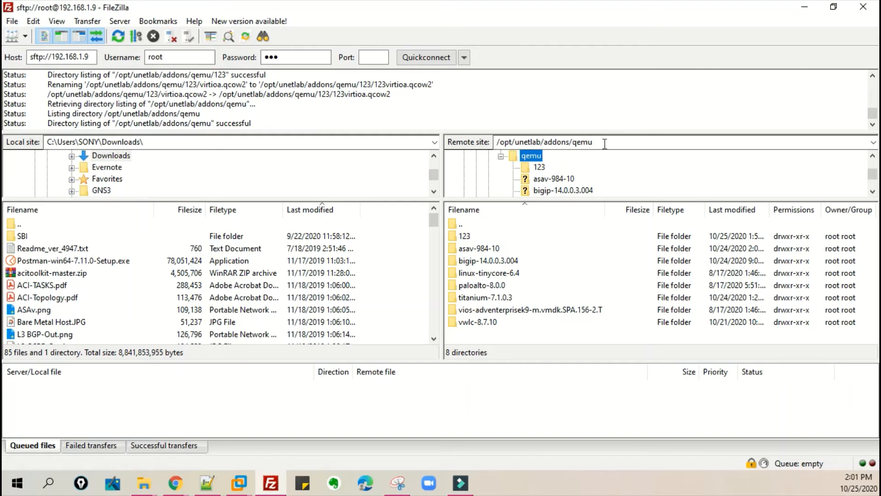
left_click(113, 157)
left_click(112, 168)
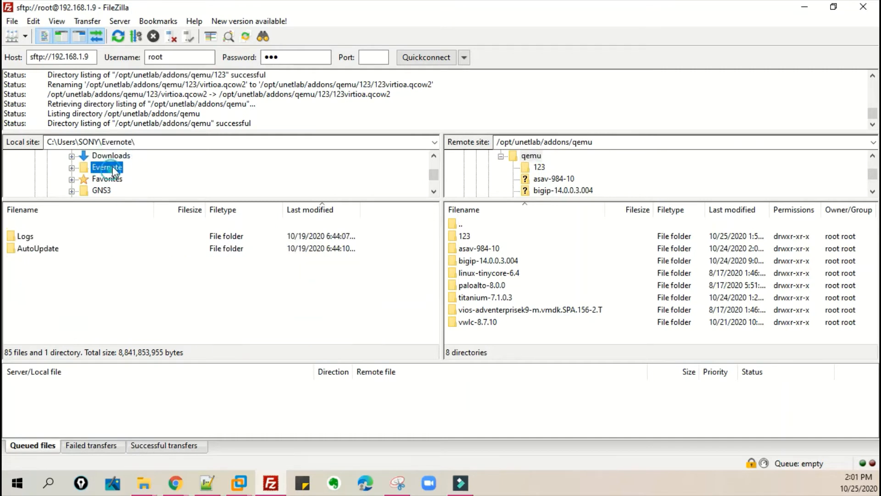
left_click(114, 157)
left_click(53, 248)
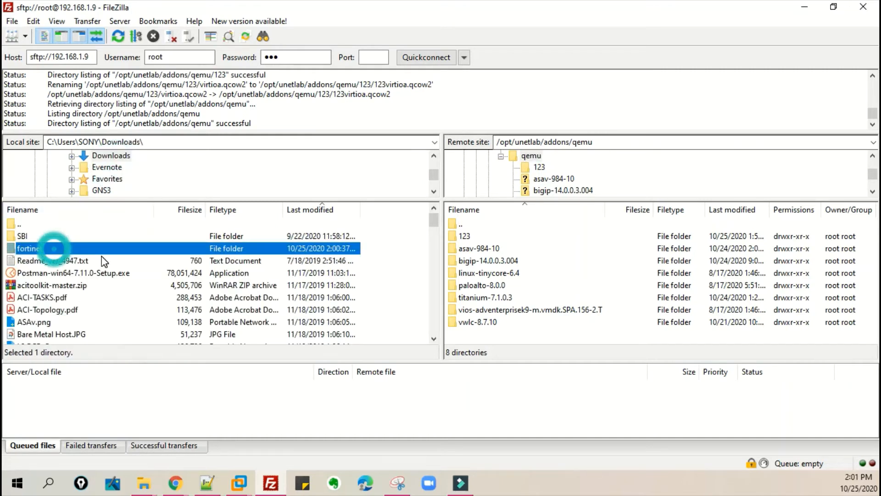
left_click_drag(132, 253, 468, 329)
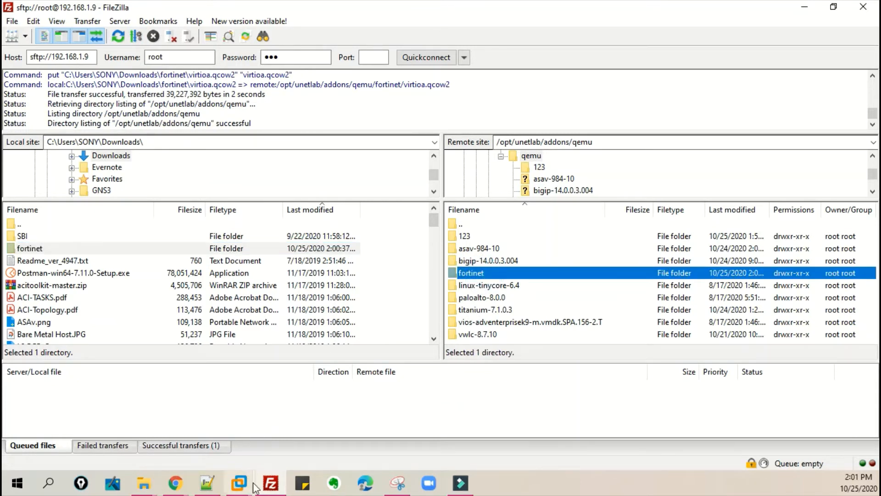
- Log in to the EVE-NG virtual machine console as root, entering the root password
left_click(238, 483)
left_click(289, 401)
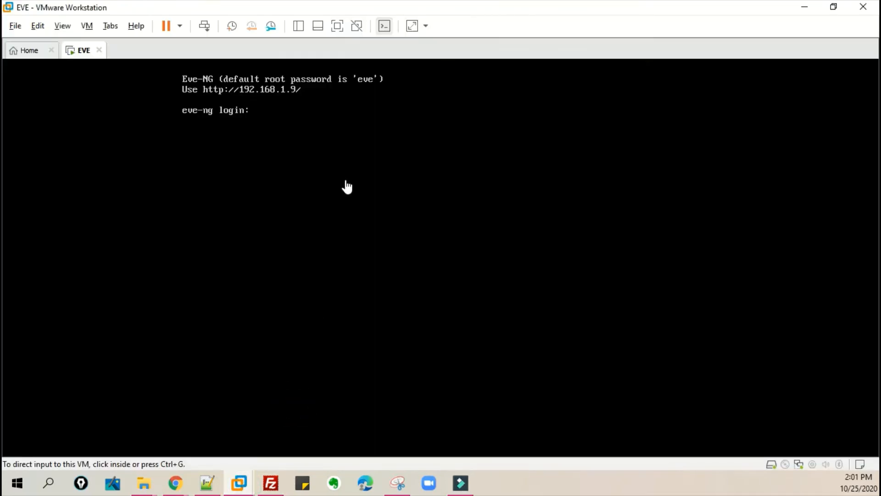
type("root")
key("Return")
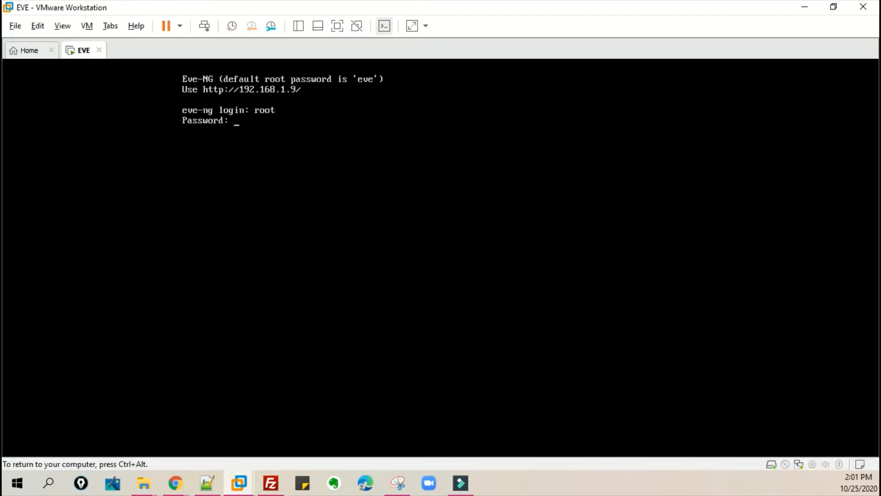
type("eve")
key("Return")
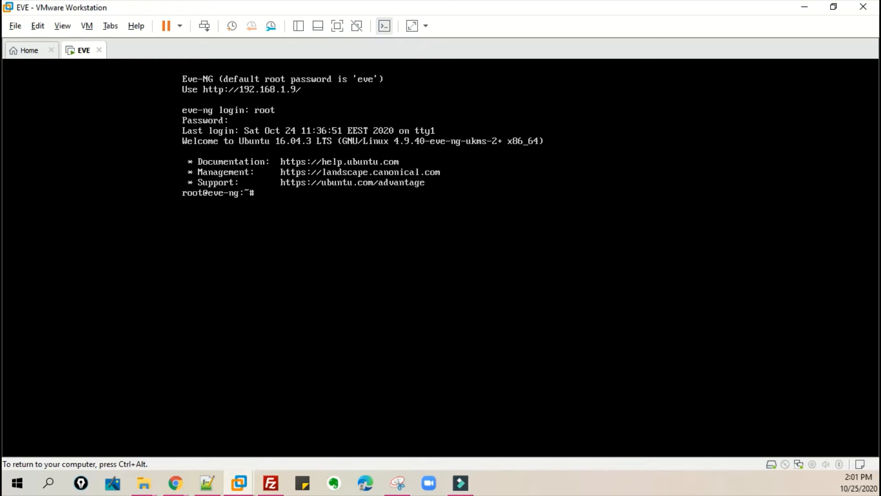
- Run /opt/unetlab/wrappers/unl_wrapper -a fixpermissions in the EVE-NG console
type("/opt")
key("ctrl+alt")
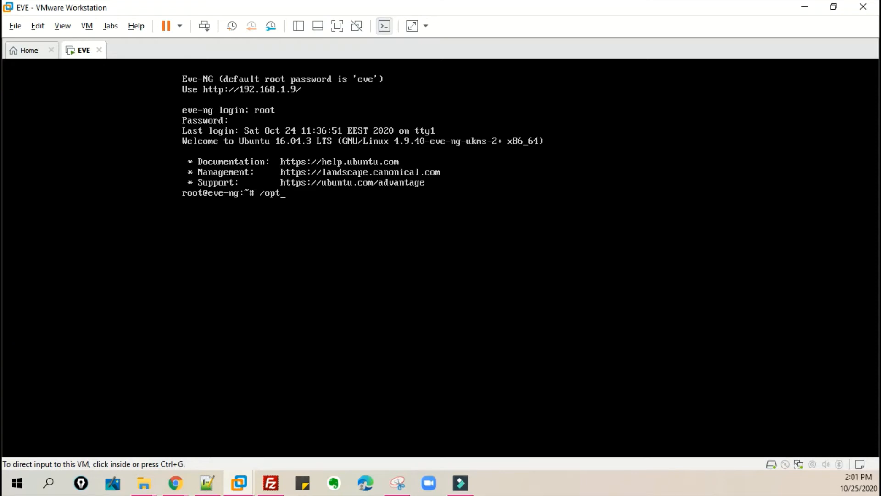
left_click(28, 196)
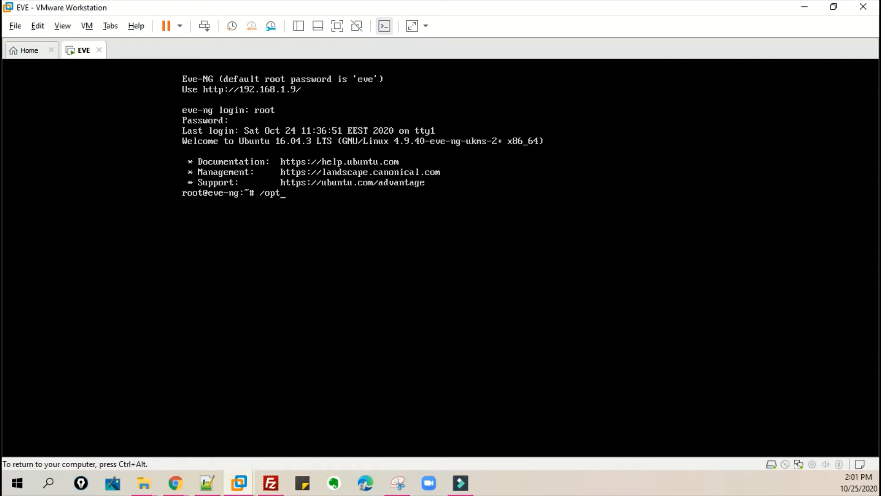
type("t/une")
key("Tab")
type("wr")
key("Tab")
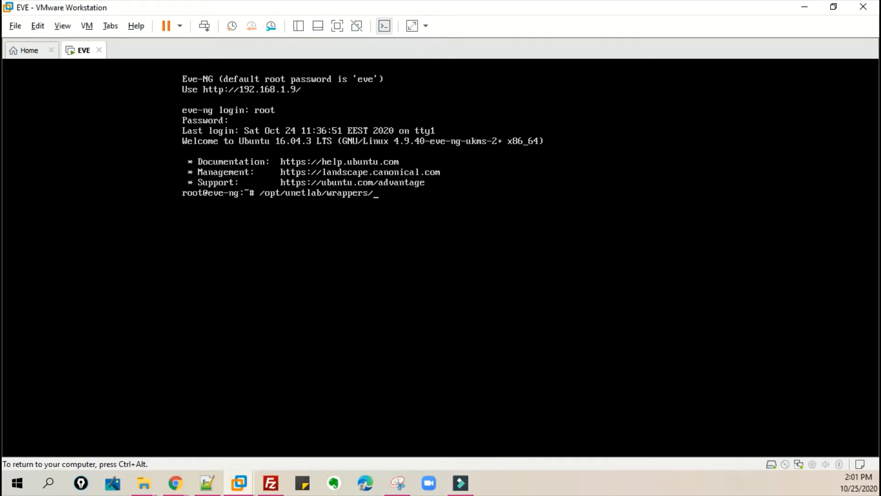
type("unl_")
key("Tab")
type("-a fixpermissions")
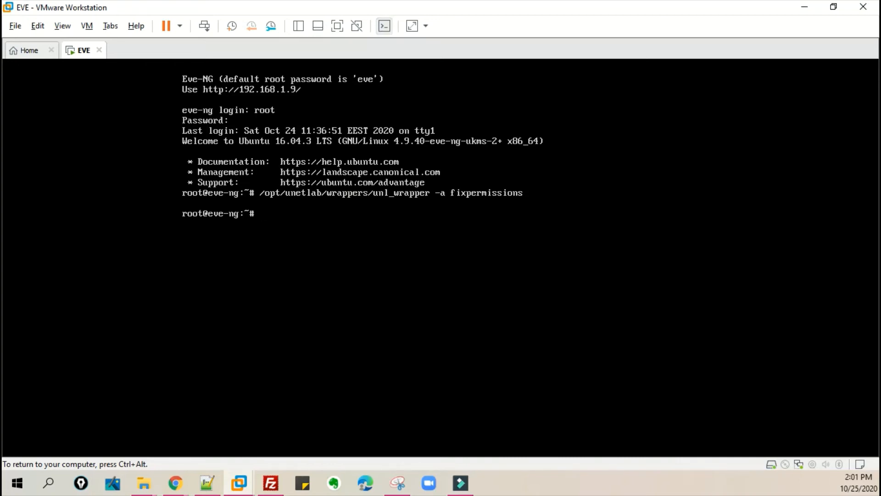
key("ctrl+alt")
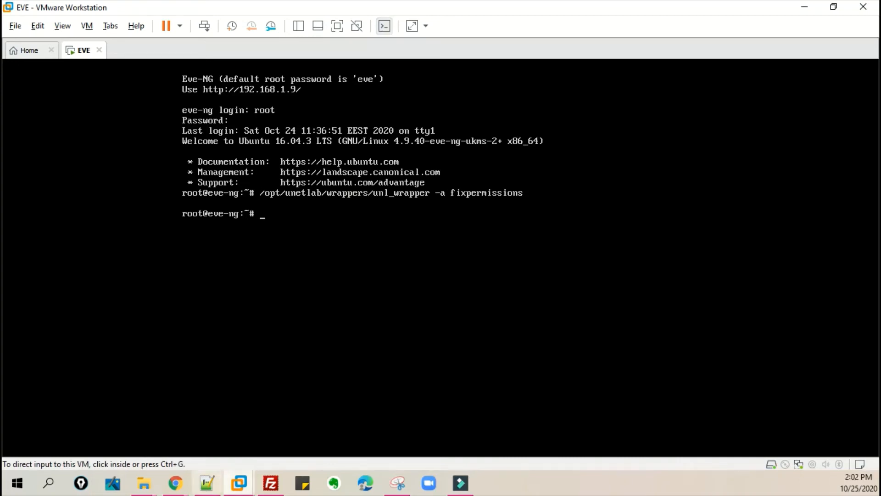
- Try to add a new node in the Fortinet Lab01 topology by searching the templates for "for"
left_click(176, 482)
left_click(195, 455)
right_click(288, 166)
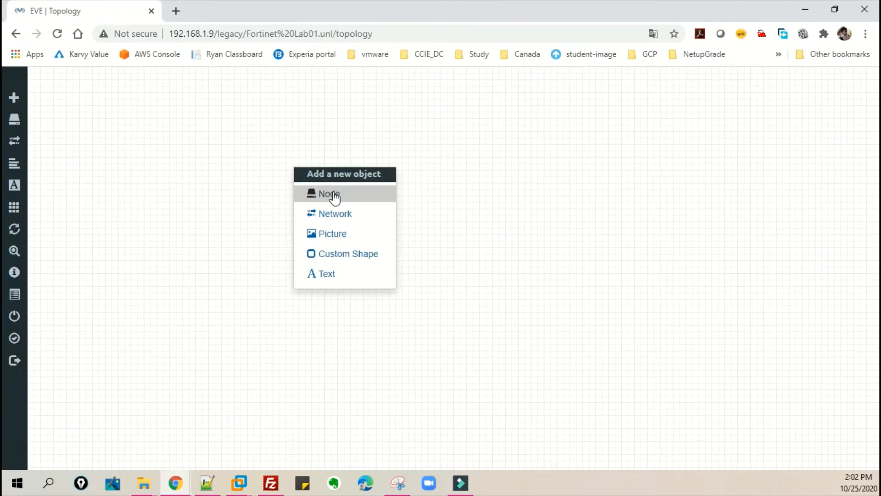
left_click(333, 193)
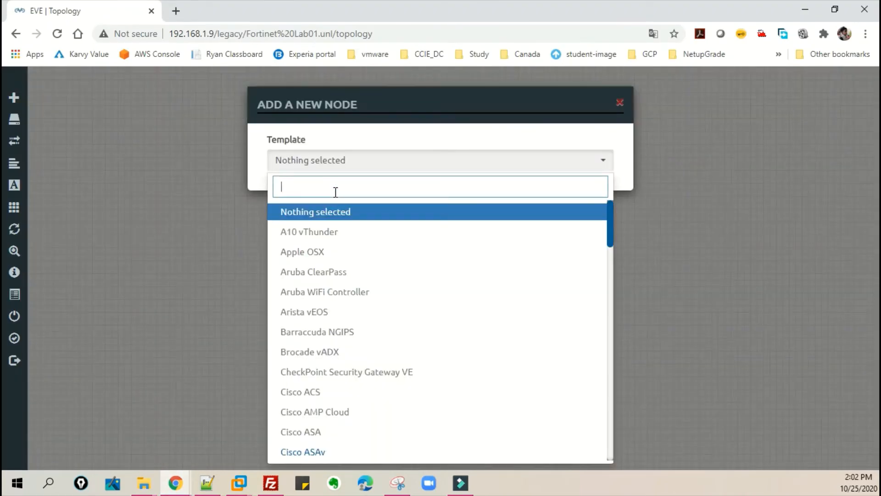
type("for")
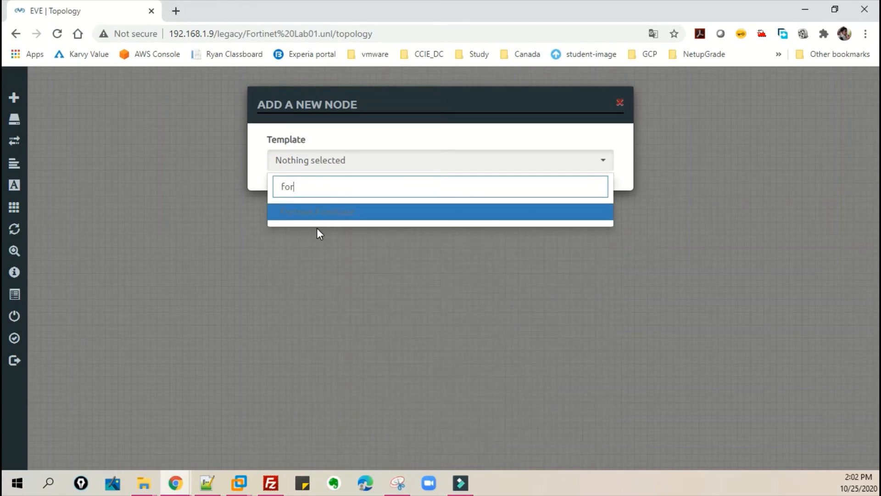
left_click(333, 274)
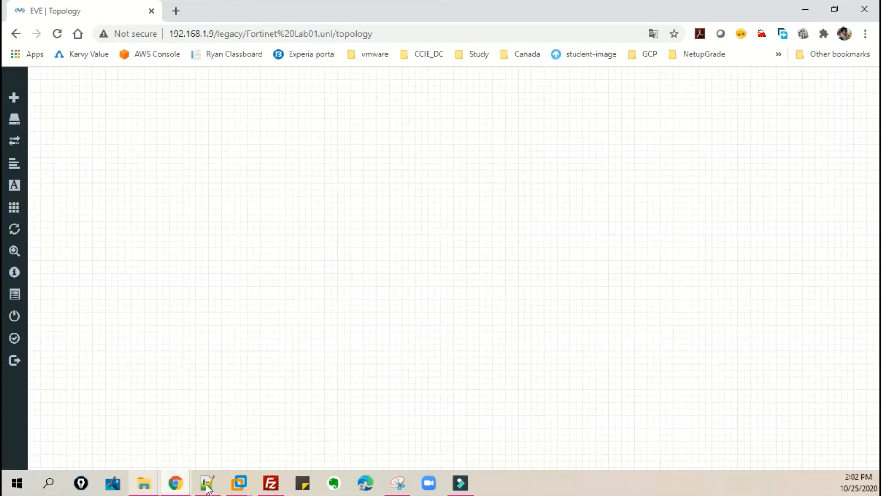
- Rename the remote fortinet folder under qemu to fortinet-FGT-v6-build1010
left_click(271, 483)
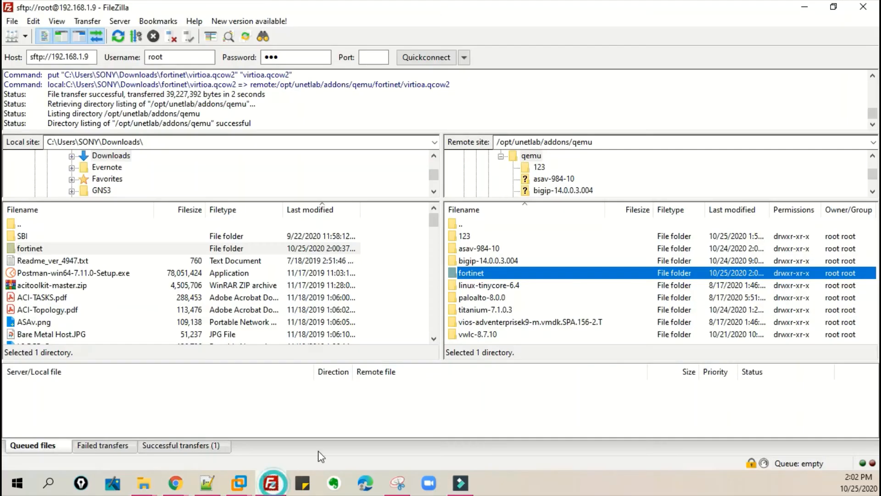
left_click(484, 275)
double_click(484, 276)
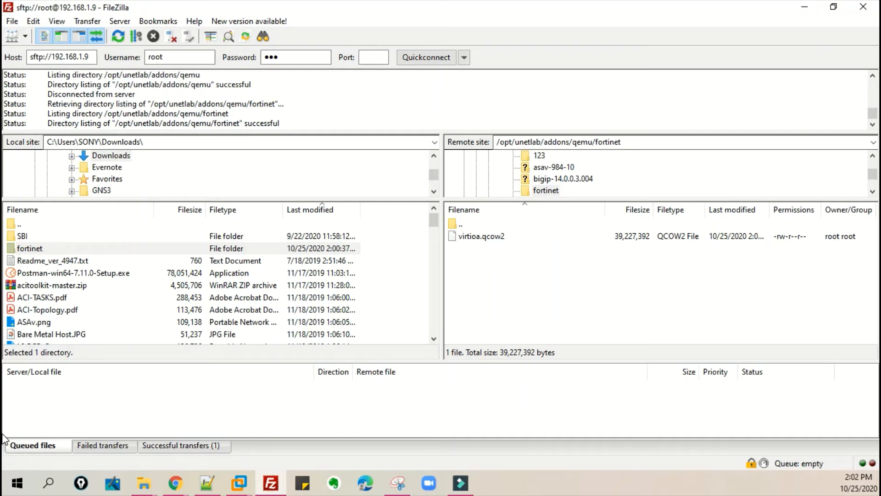
left_click(549, 191)
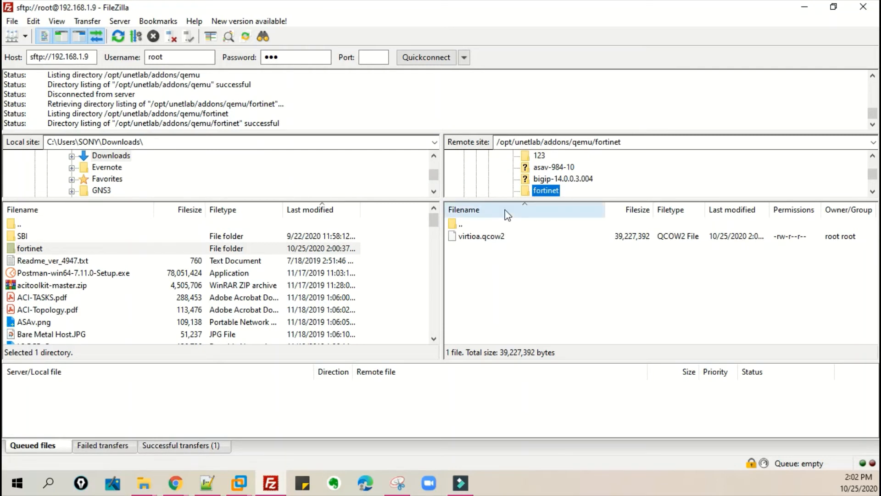
left_click(552, 189)
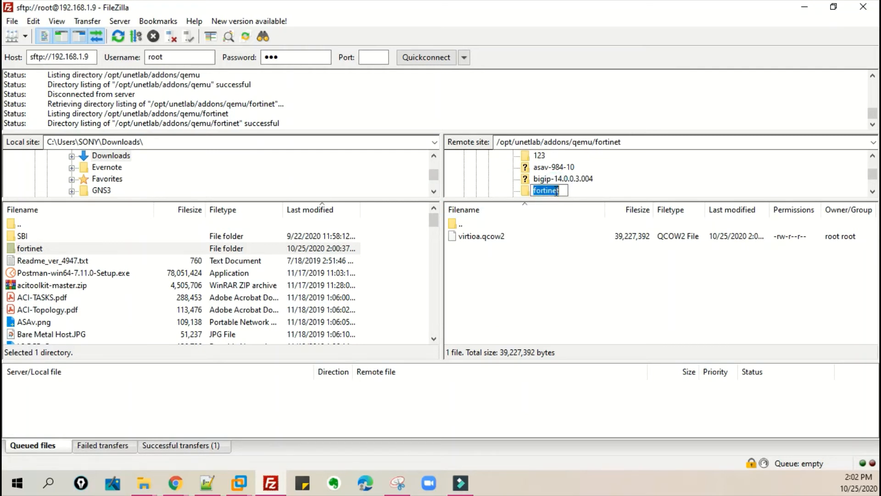
key("End")
type("-FGT")
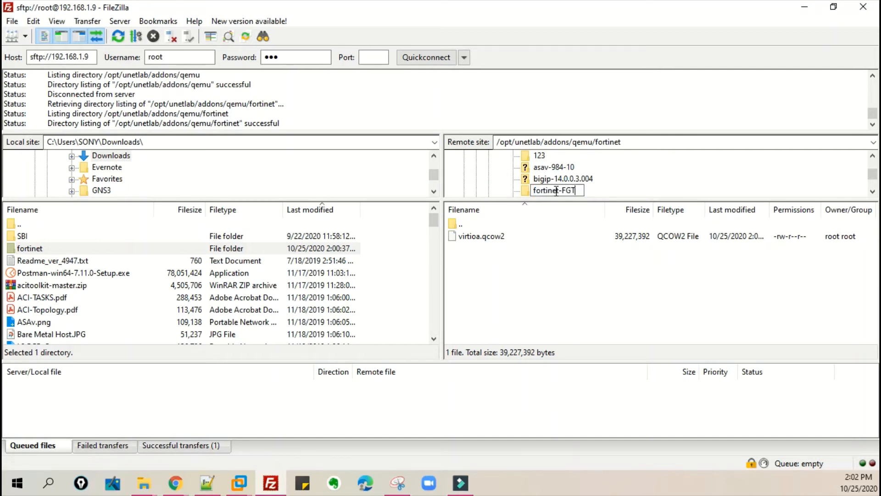
type("-v6-build10101")
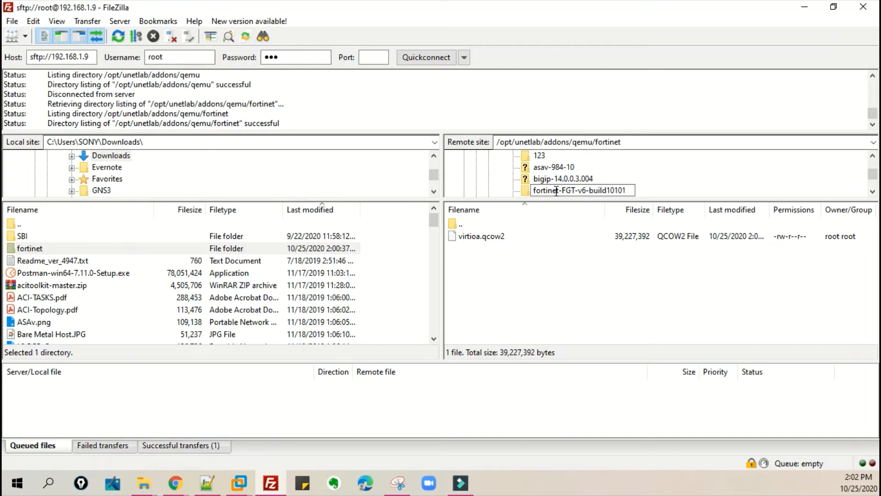
key("BackSpace")
key("Return")
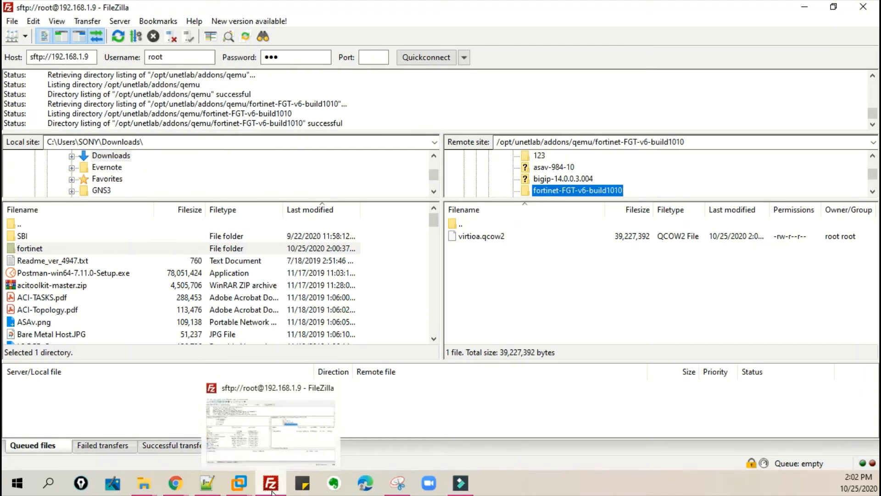
- Rerun the unl_wrapper -a fixpermissions command in the EVE-NG console
mouse_move(239, 482)
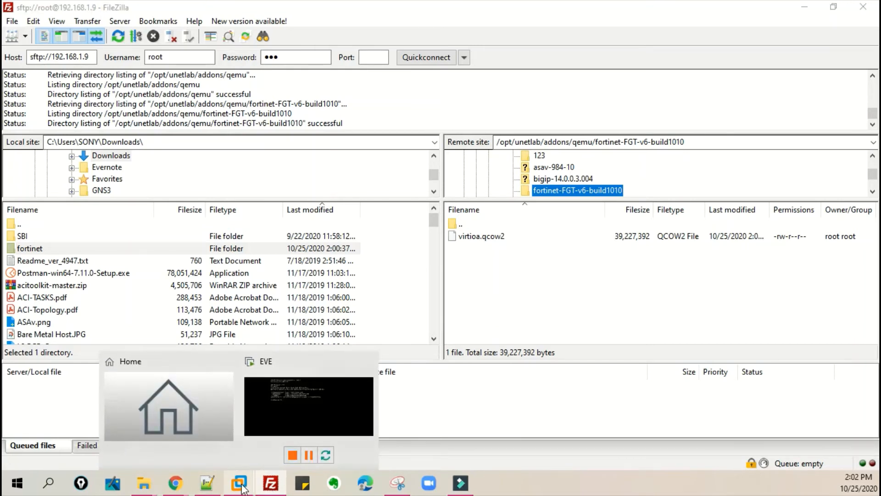
left_click(300, 413)
key("Up")
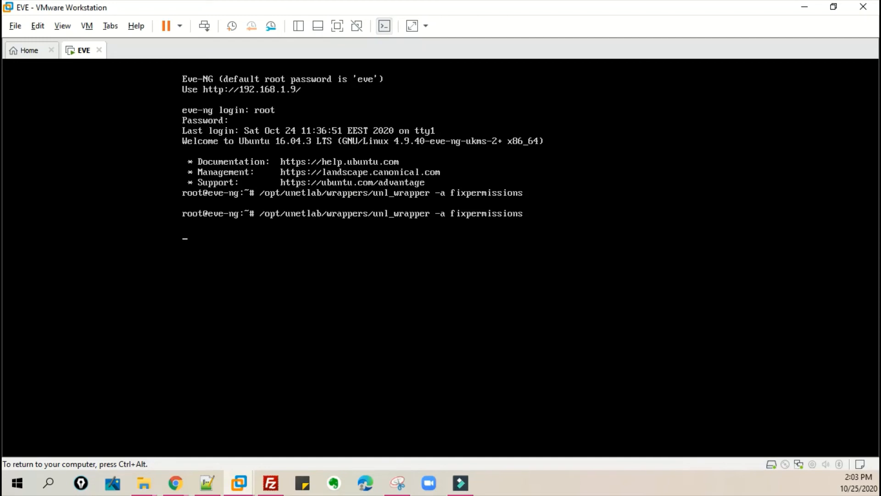
key("Return")
key("ctrl+alt")
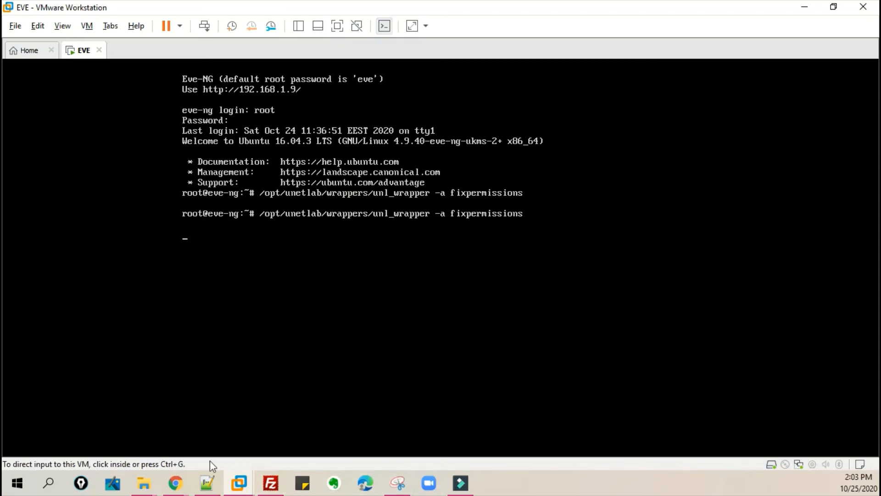
- Add one Fortinet FortiGate node using the fortinet-FGT-v6-build1010 image to the Fortinet Lab01 topology
mouse_move(176, 487)
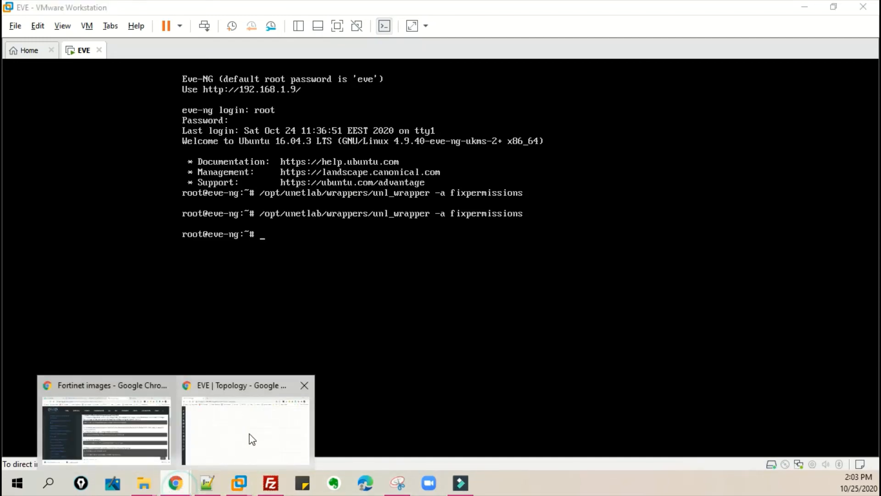
left_click(250, 437)
right_click(388, 279)
left_click(396, 304)
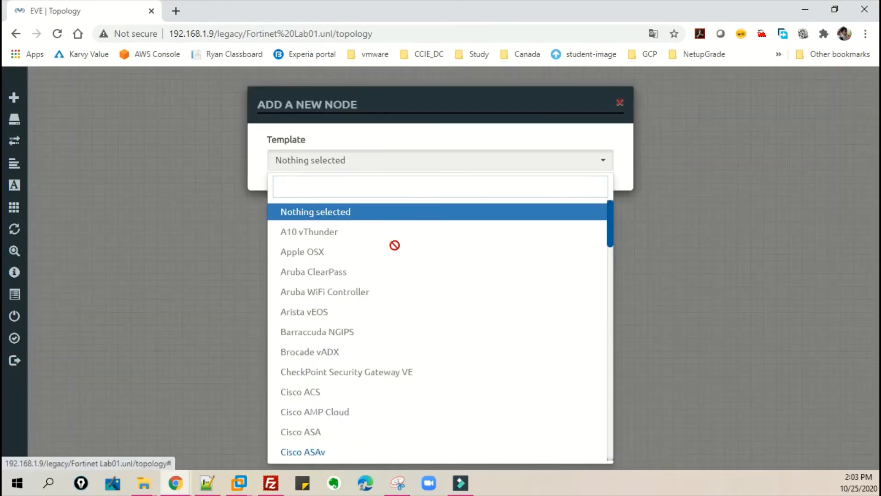
type("f")
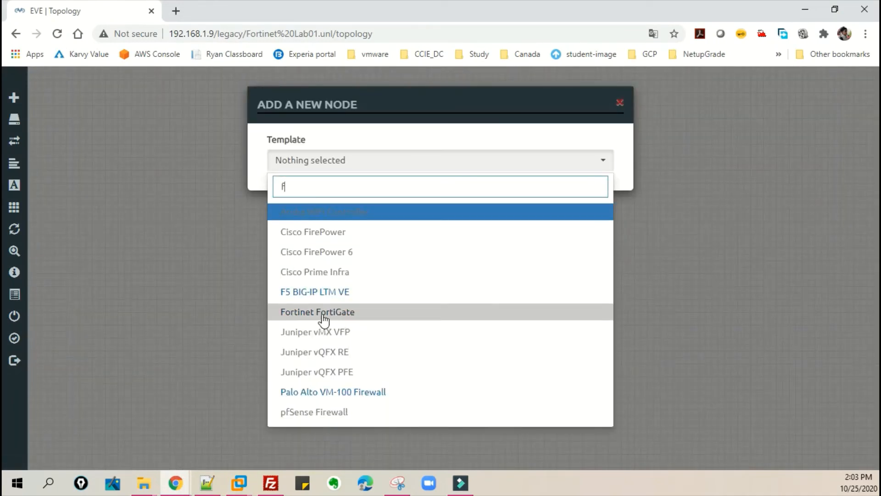
left_click(354, 314)
scroll(385, 334, "down", 1)
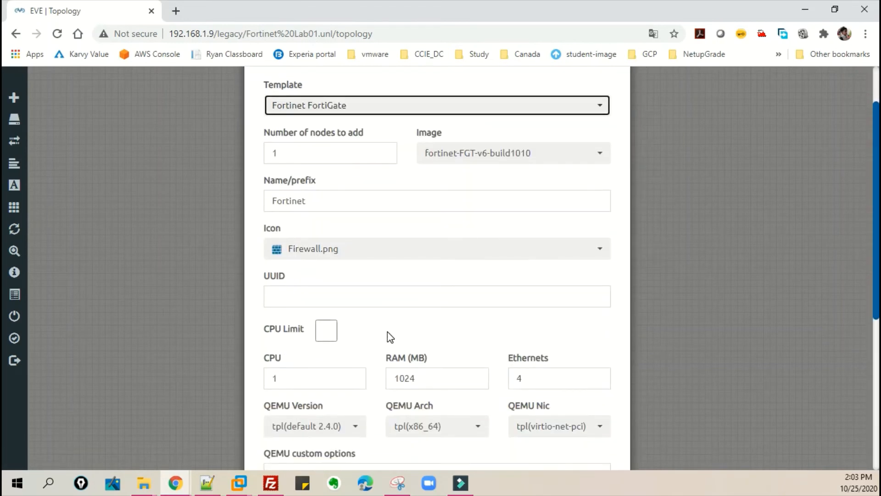
scroll(383, 343, "down", 2)
scroll(835, 373, "up", 2)
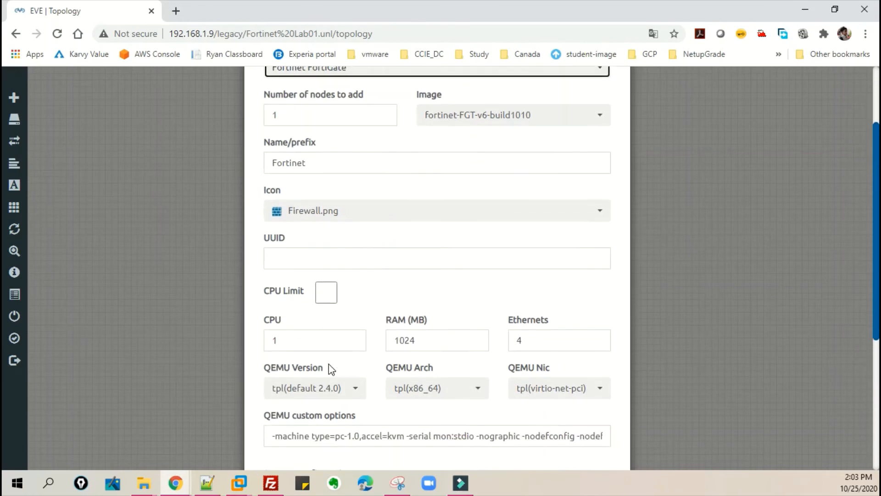
scroll(330, 368, "down", 1)
scroll(5, 379, "down", 4)
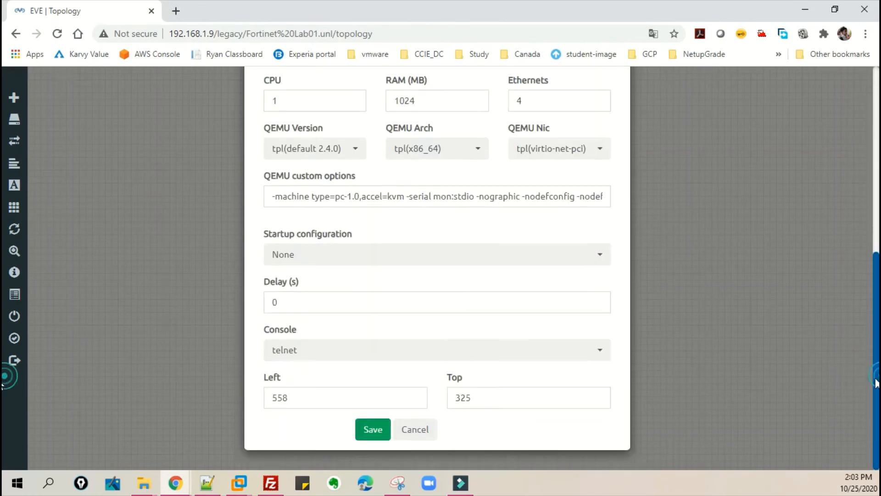
left_click(377, 431)
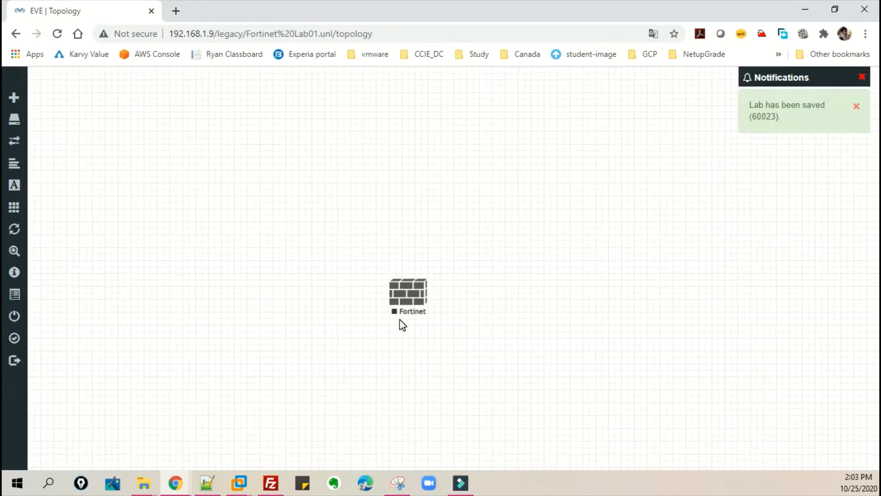
- Move the Fortinet node higher and add a Management(Cloud0) network named mgmt below it
left_click_drag(410, 290, 388, 178)
right_click(354, 254)
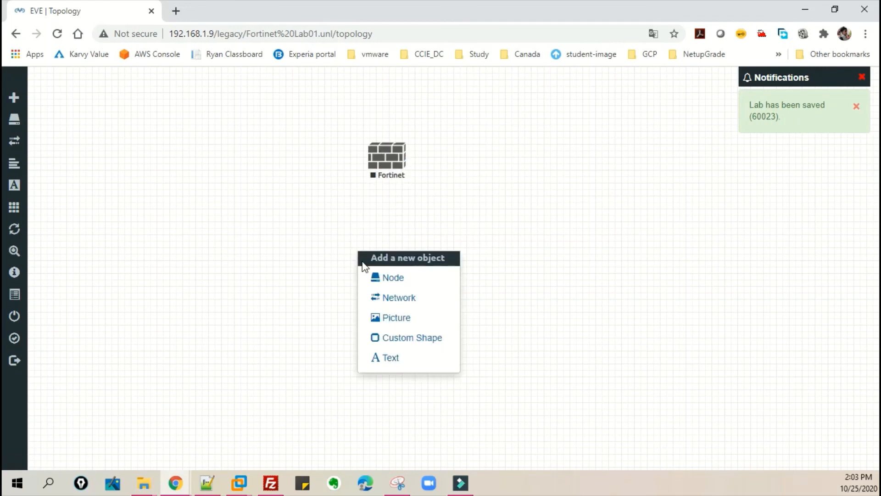
left_click(393, 299)
left_click(412, 213)
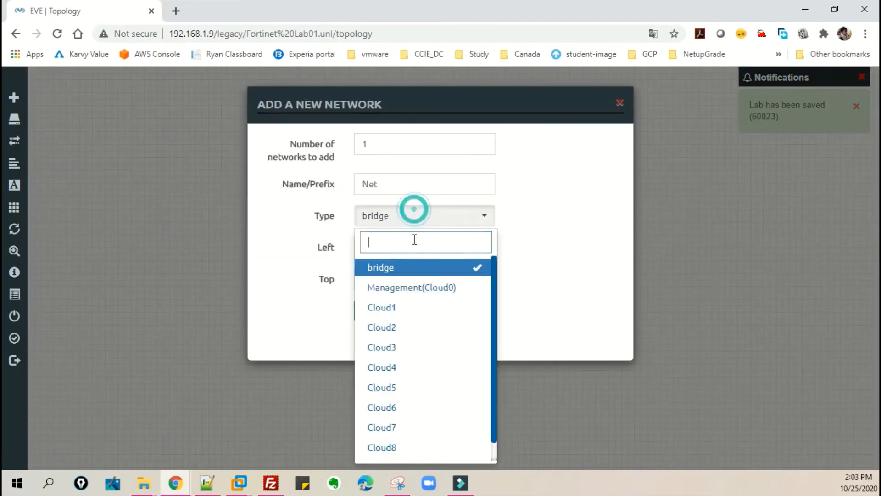
left_click(422, 289)
double_click(394, 189)
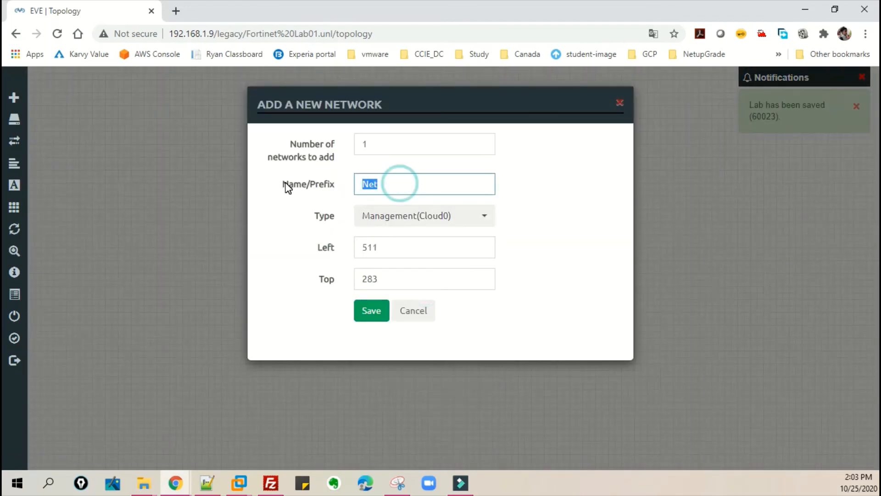
type("mgmt")
key("Return")
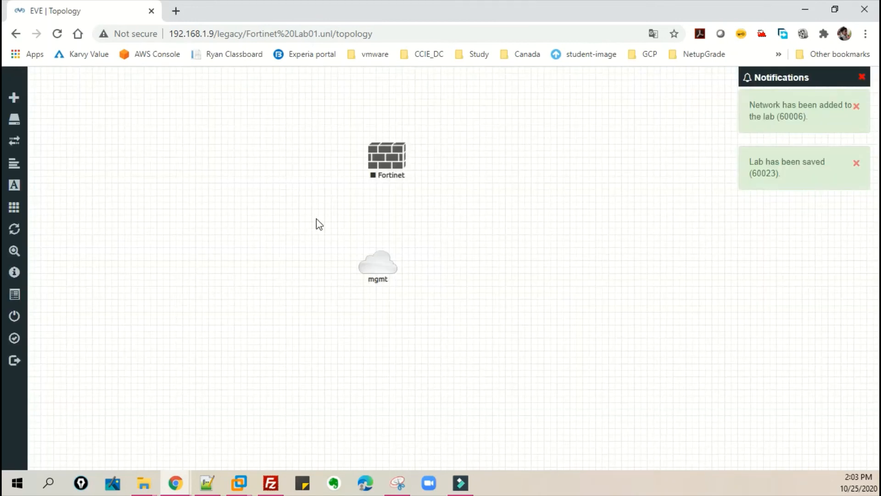
- Connect the mgmt cloud to the Fortinet node's port1 interface
left_click_drag(395, 264, 405, 157)
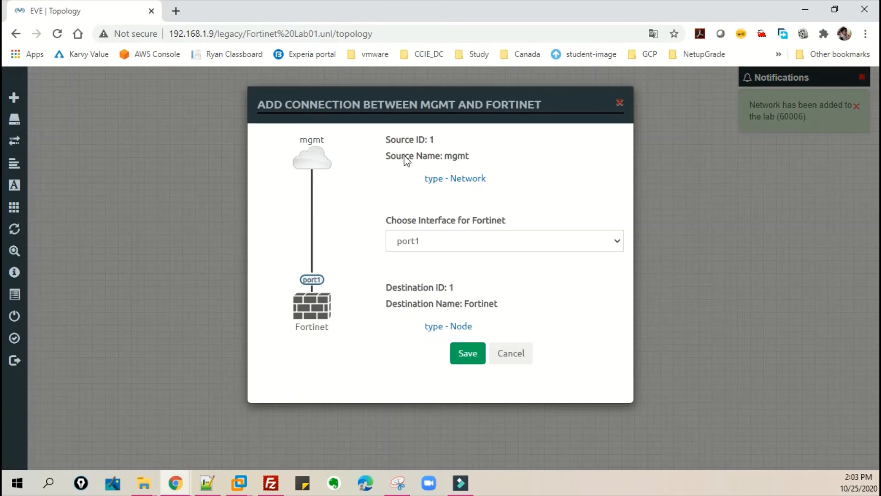
left_click(459, 240)
left_click(350, 213)
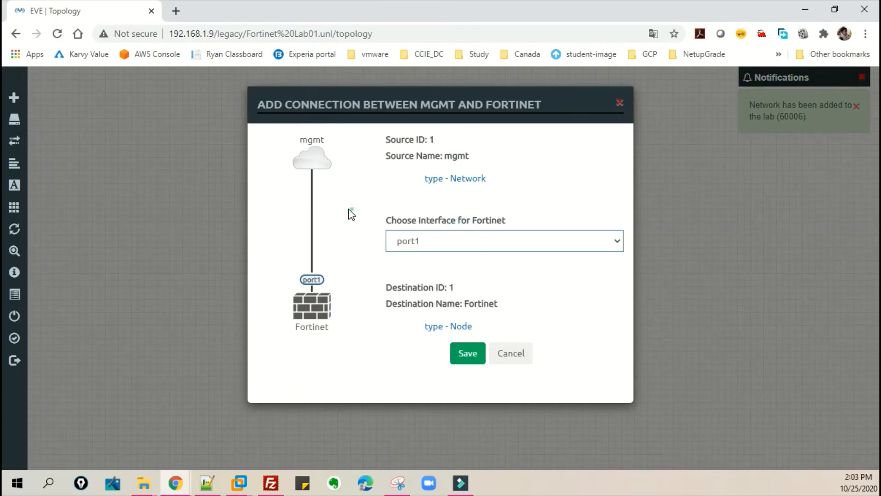
left_click(467, 356)
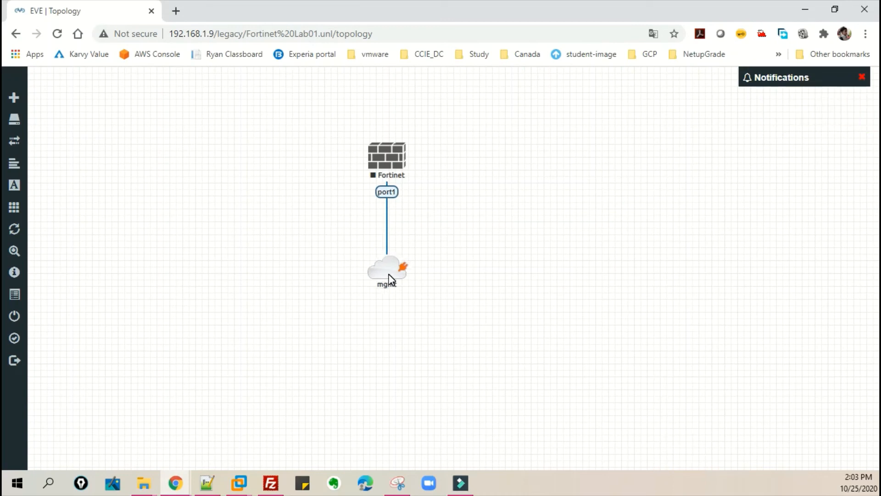
- Start the Fortinet node and open its console window
right_click(381, 164)
left_click(410, 188)
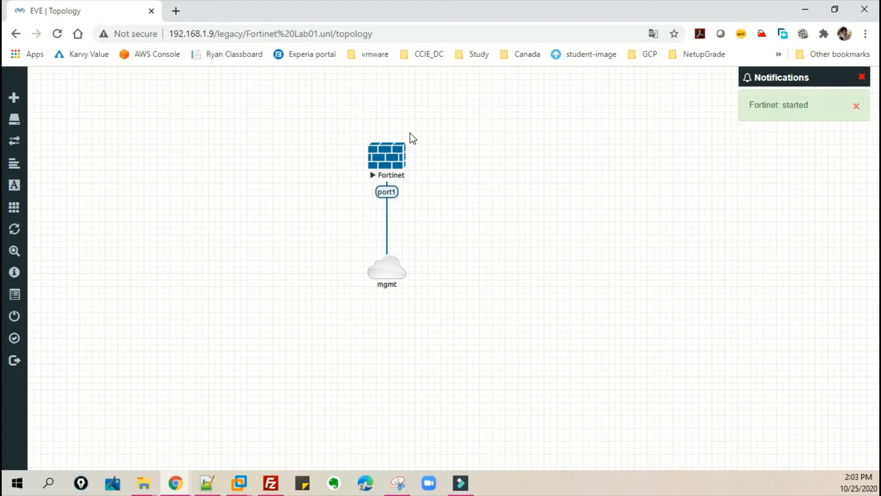
left_click(401, 165)
left_click(450, 122)
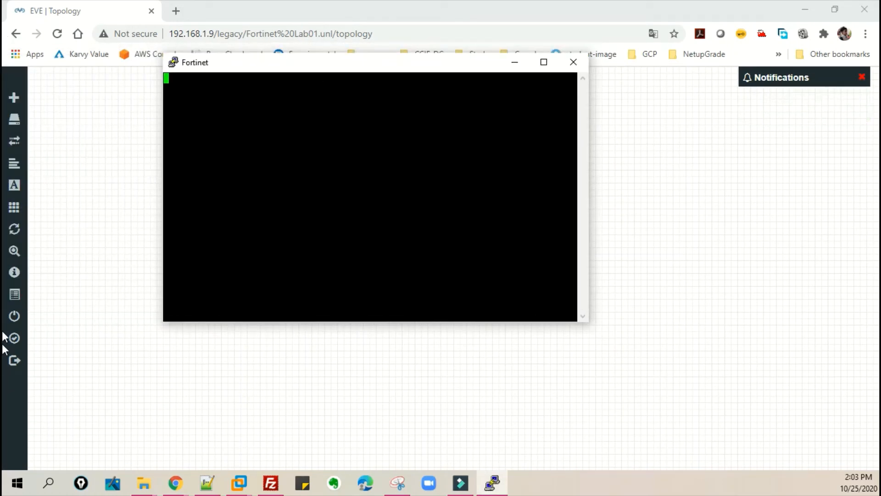
left_click_drag(320, 69, 376, 117)
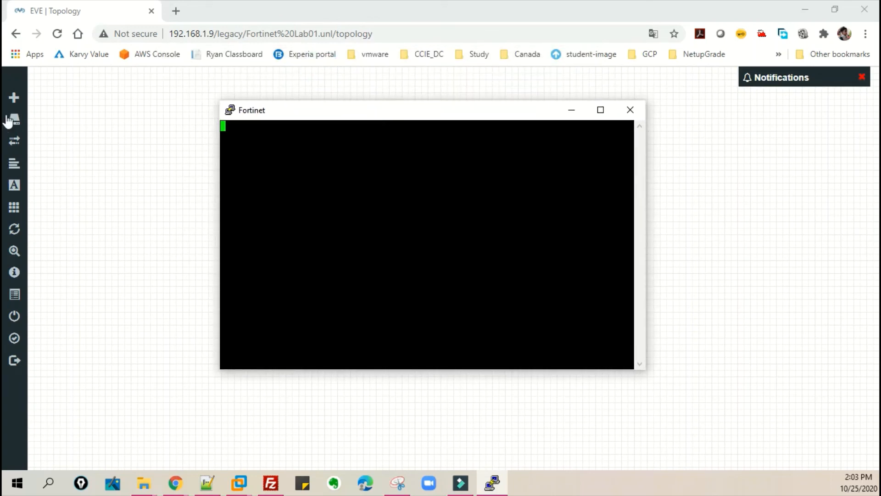
left_click(2, 7)
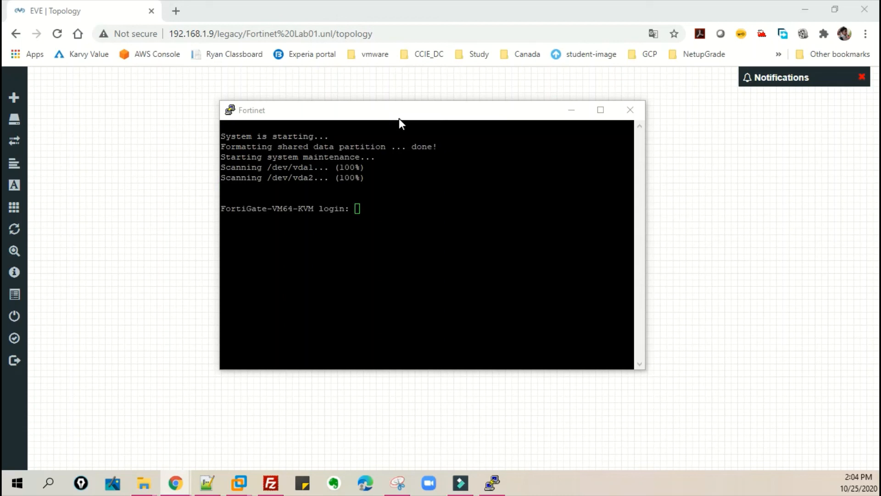
left_click_drag(400, 118, 414, 118)
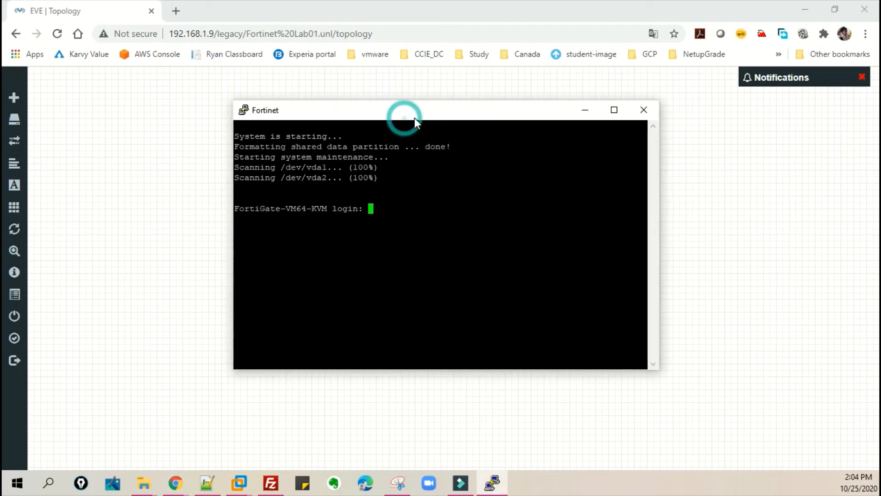
- Log in to the FortiGate console as admin, entering the admin password and retrying with an empty password
left_click(413, 172)
type("admin")
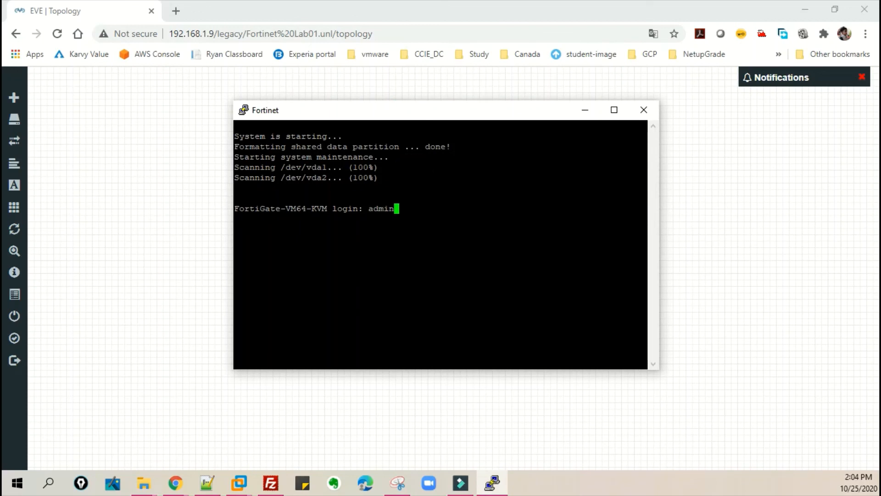
key("Return")
type("admin")
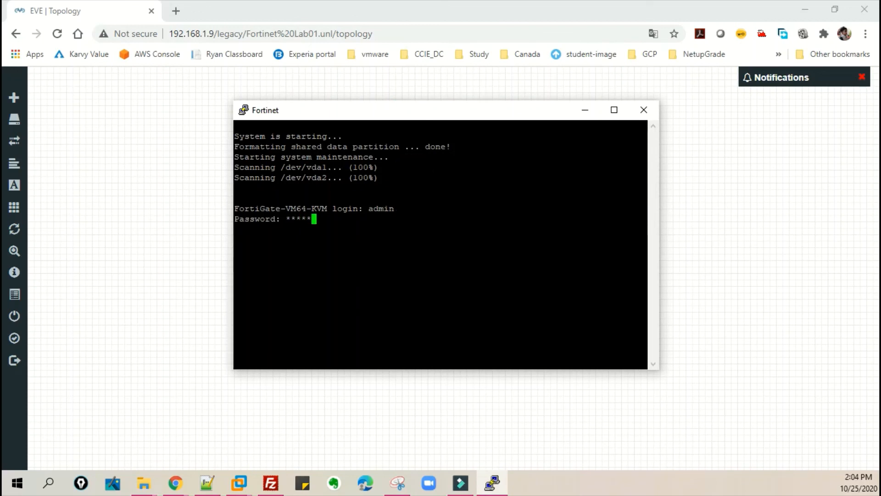
key("Return")
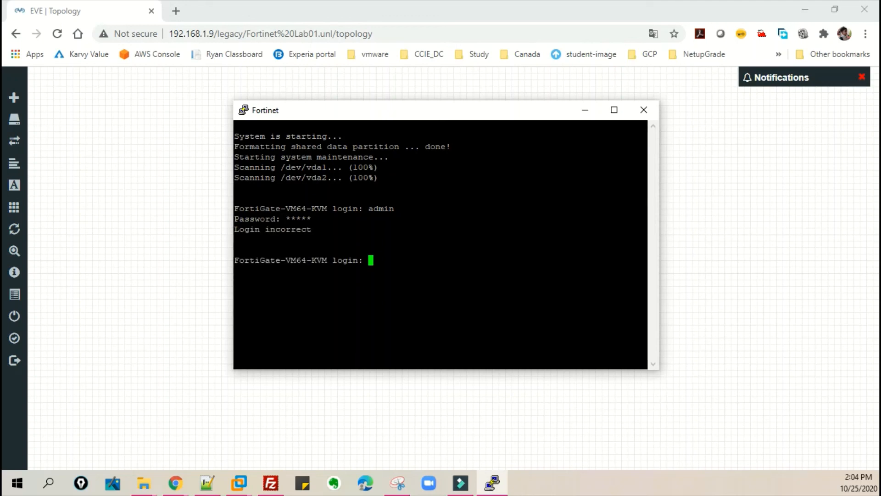
type("admin")
key("Return")
key("Return")
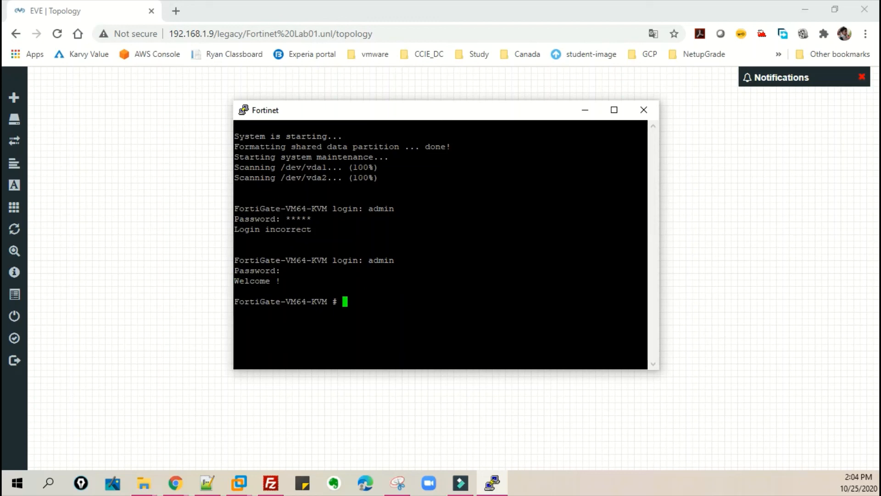
key("Return")
key("Return")
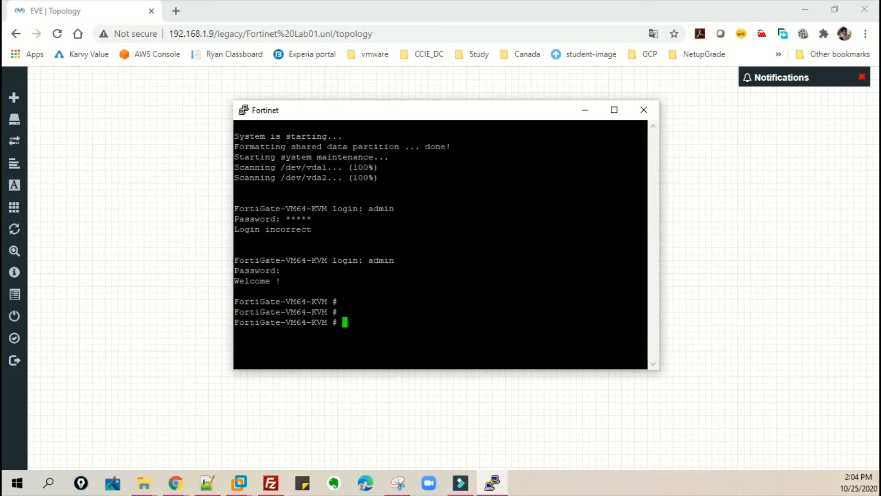
left_click(6, 401)
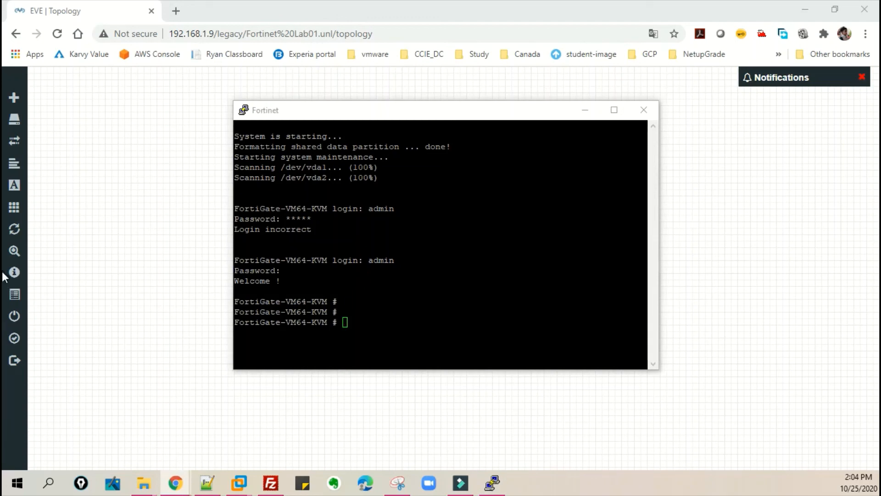
left_click_drag(441, 114, 447, 116)
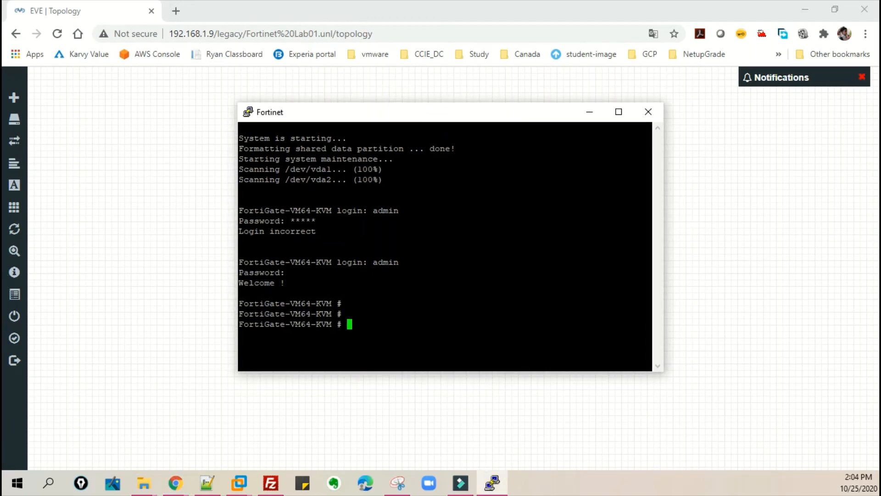
left_click(449, 111)
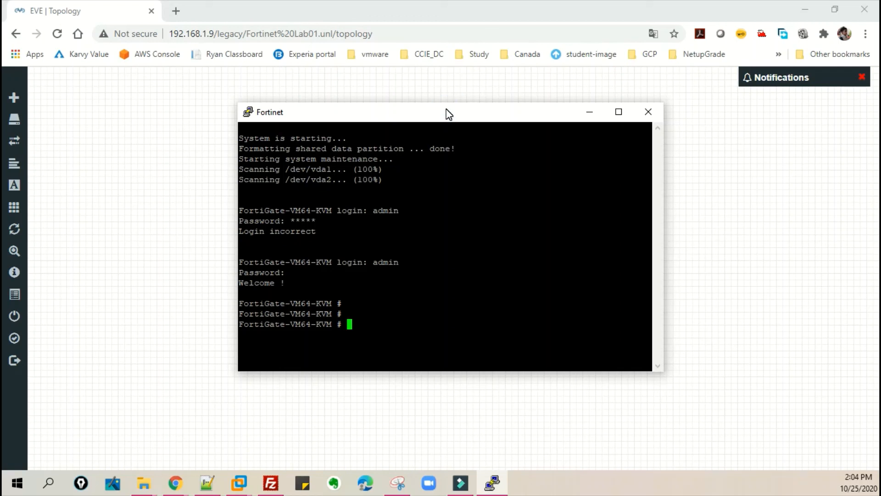